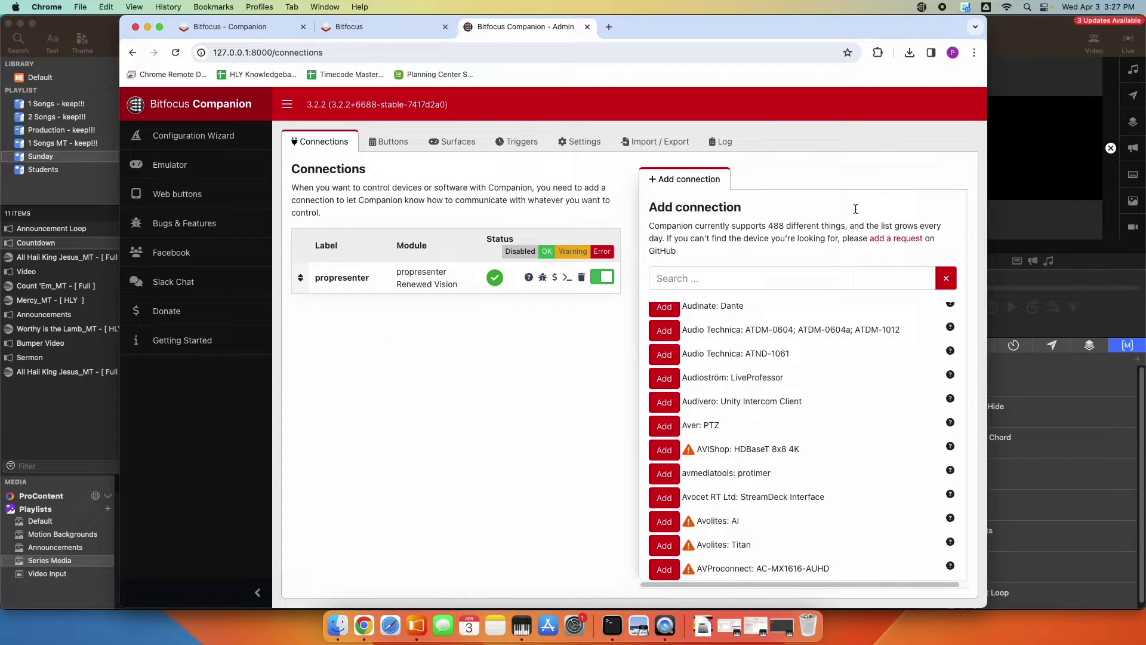
# Open the Companion admin interface and add a Blackmagic Design: ATEM connection found by searching 'atem'.
pyautogui.click(921, 7)
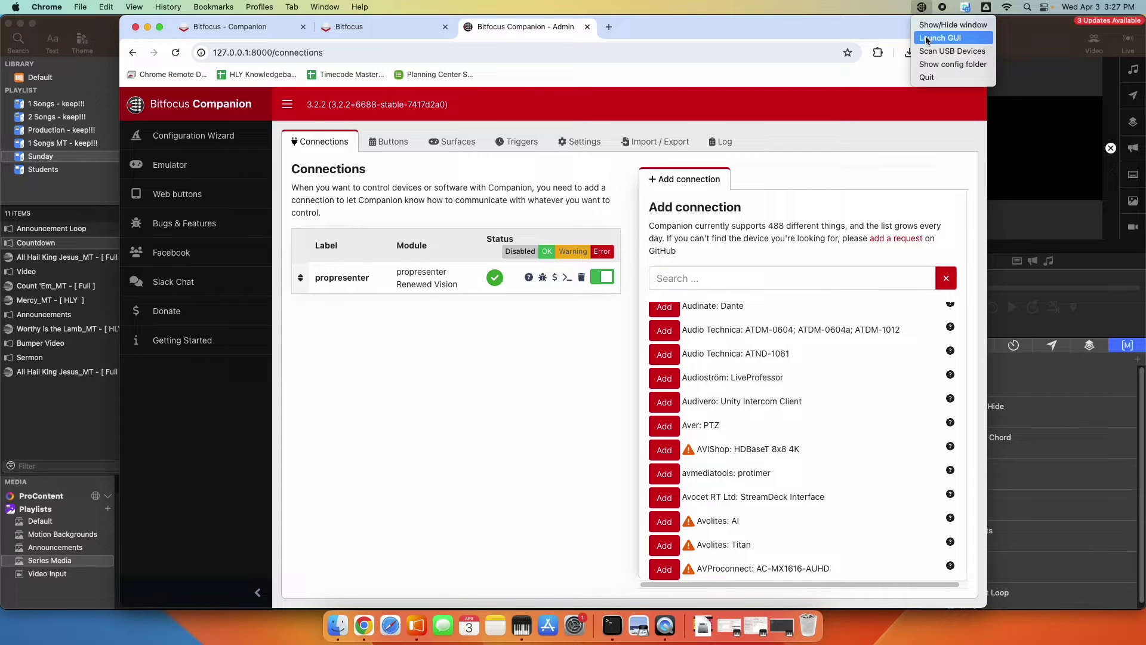
pyautogui.click(800, 24)
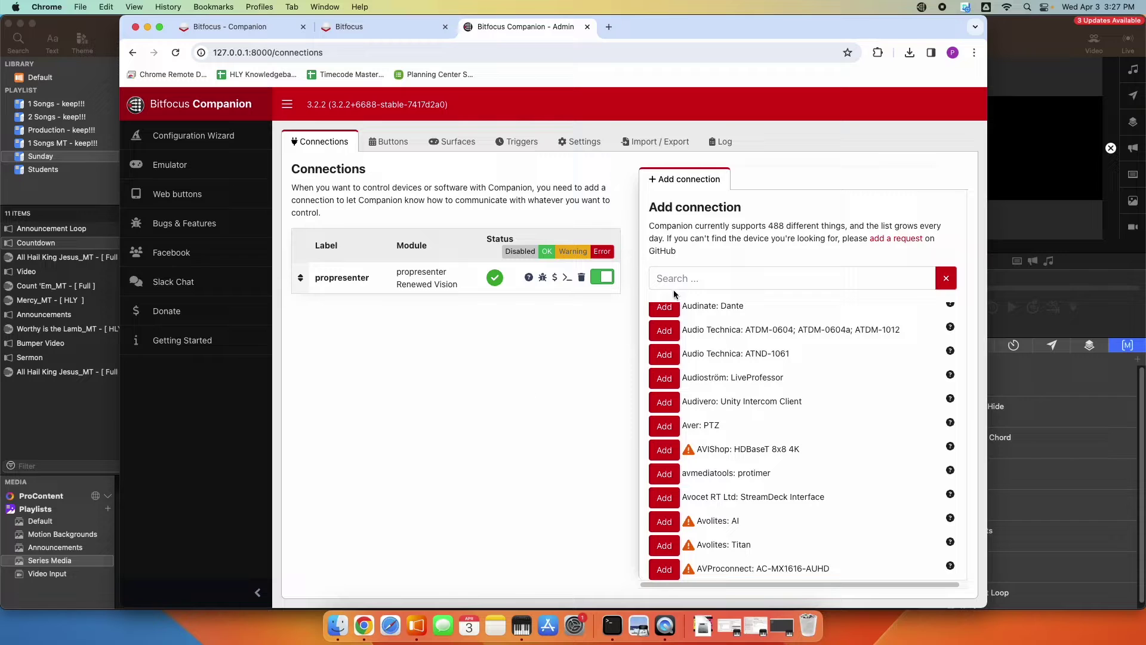
pyautogui.click(685, 278)
pyautogui.write('atem')
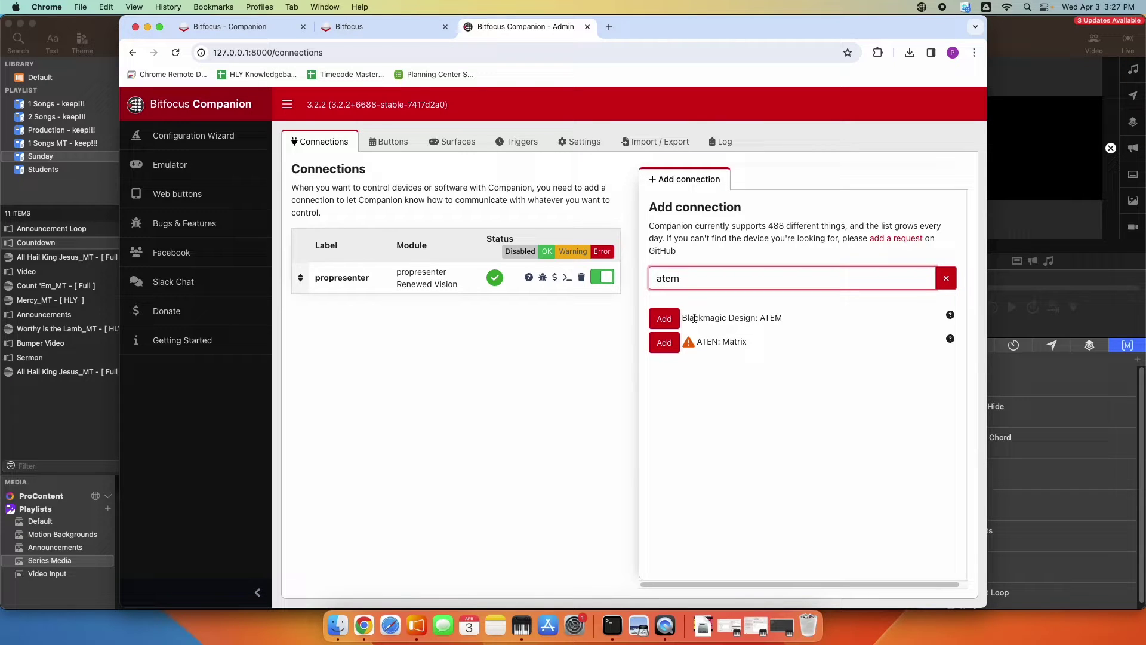
pyautogui.moveTo(685, 316); pyautogui.dragTo(818, 334)
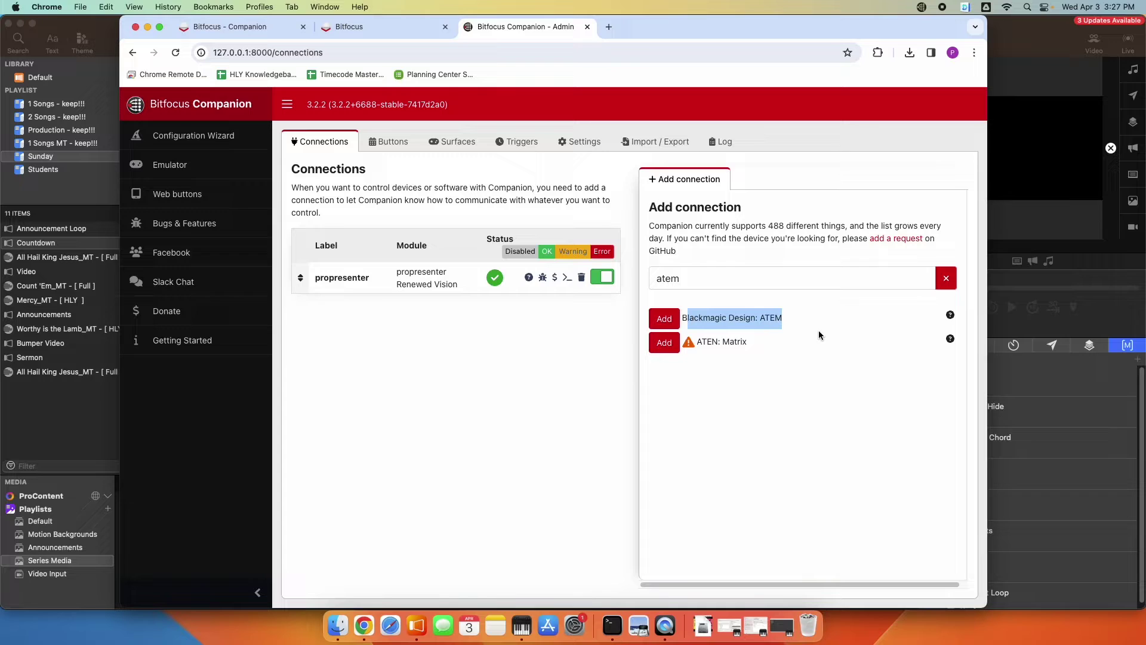
pyautogui.moveTo(690, 317); pyautogui.dragTo(783, 318)
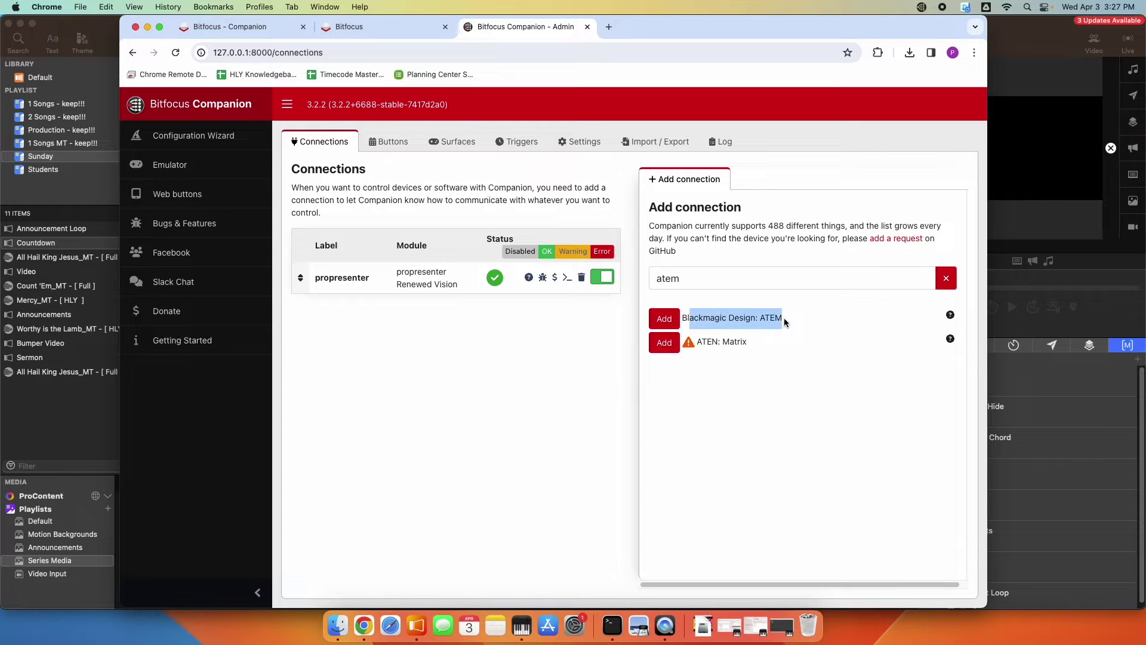
pyautogui.click(664, 318)
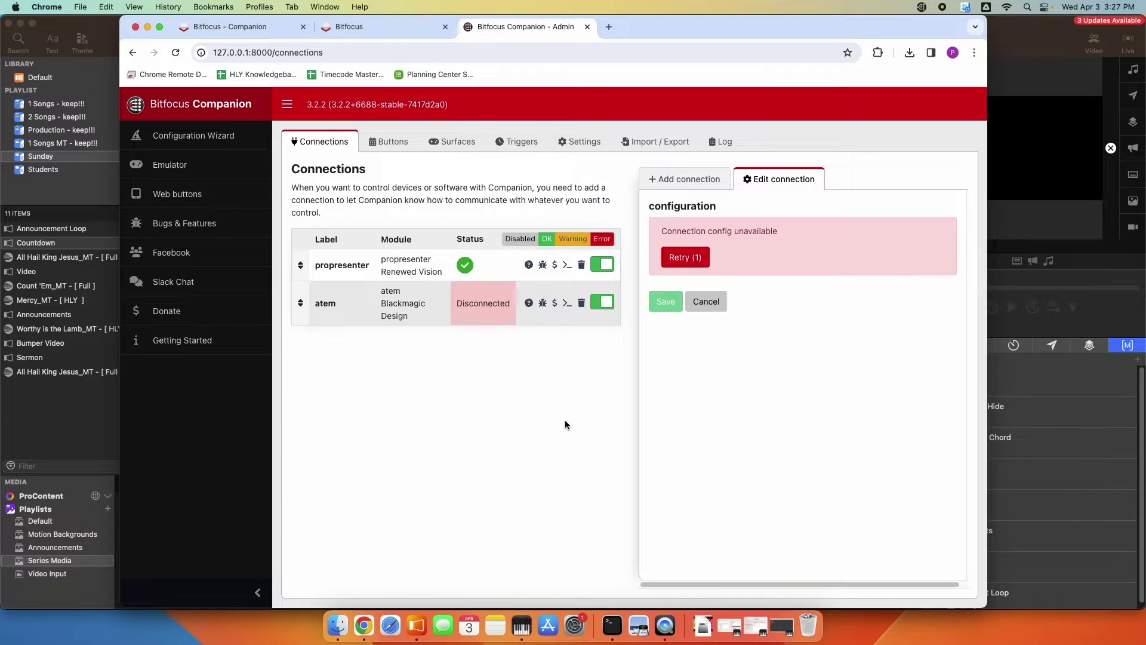
# Set the atem connection's device to ATEM 2 M/E Production Switcher and save it.
pyautogui.click(733, 407)
pyautogui.click(733, 391)
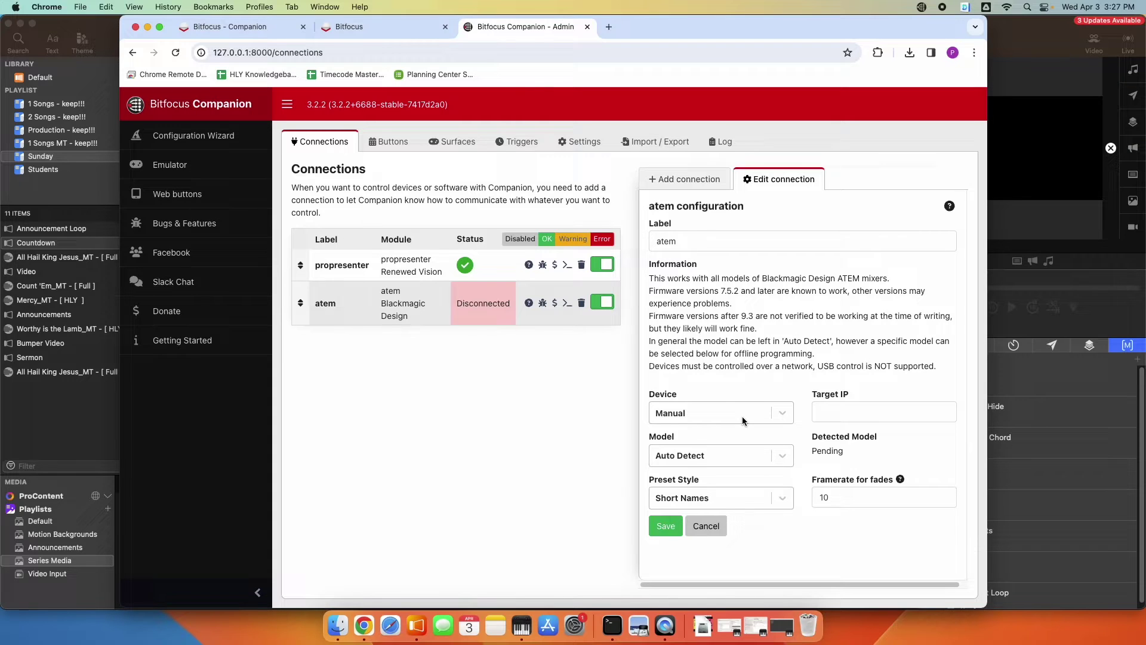
pyautogui.click(743, 417)
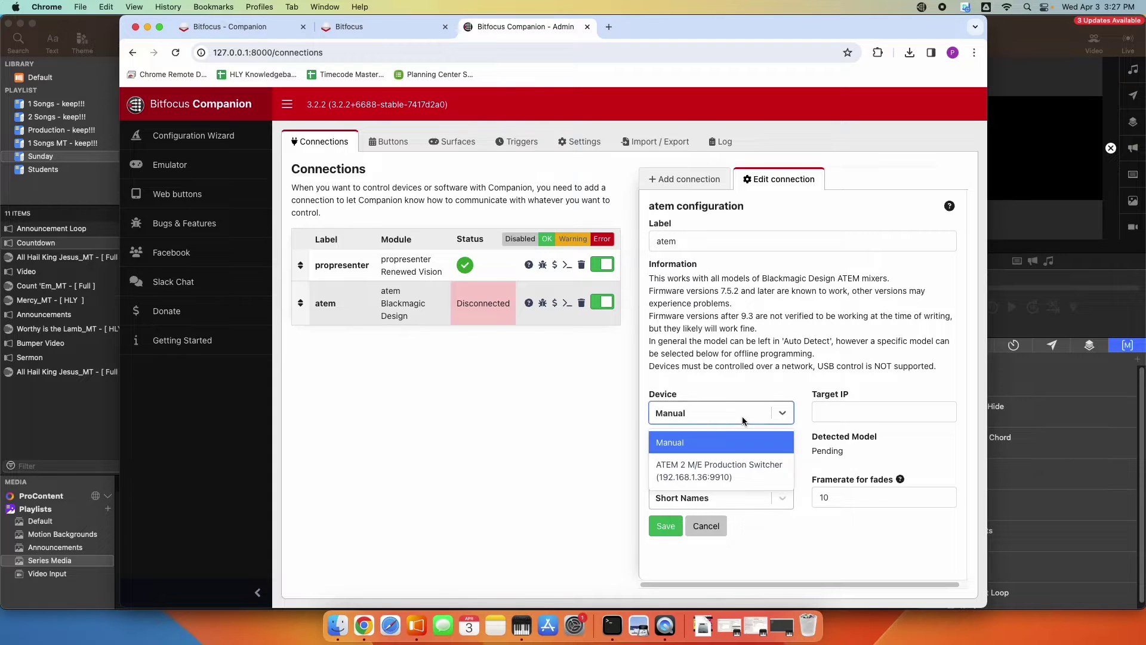
pyautogui.click(699, 472)
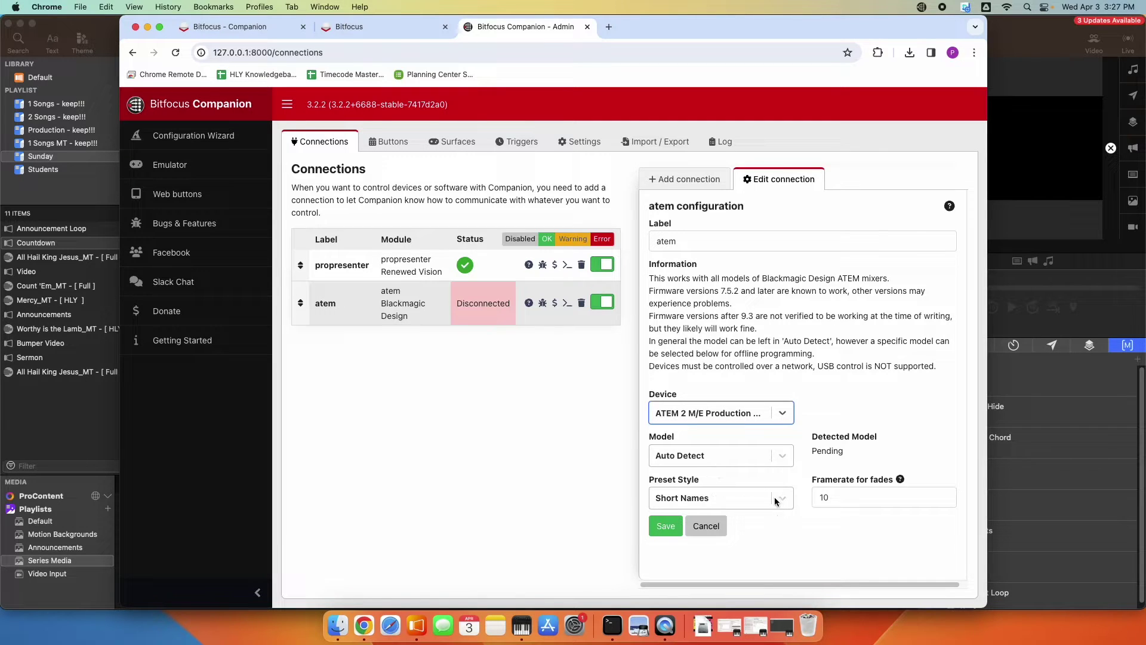
pyautogui.click(666, 526)
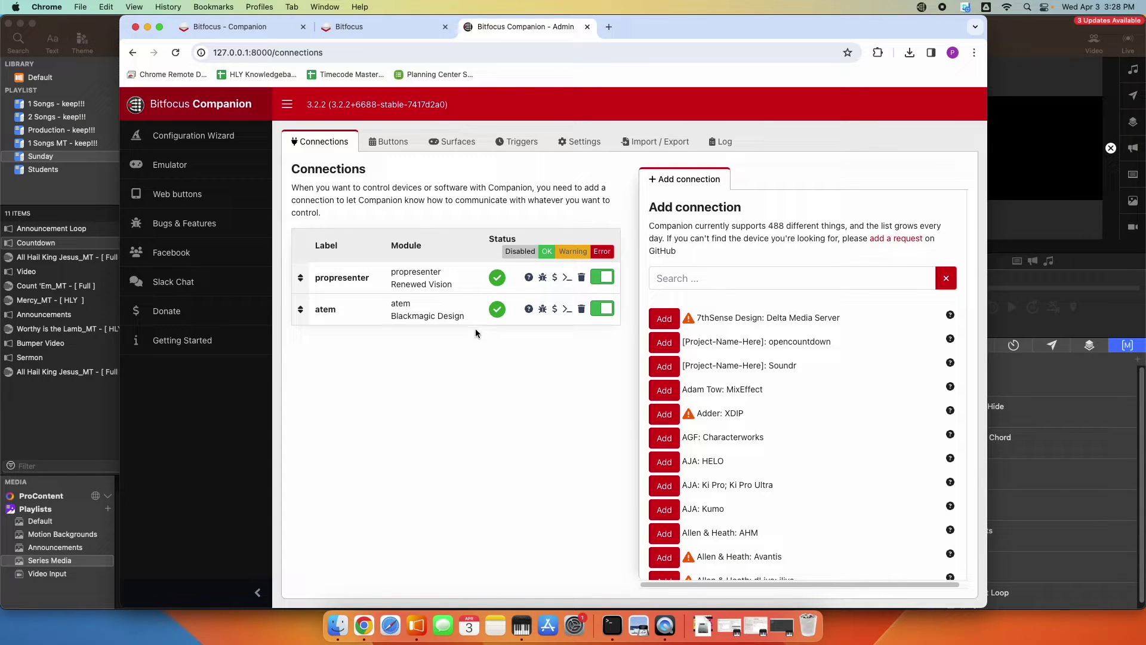
pyautogui.click(390, 148)
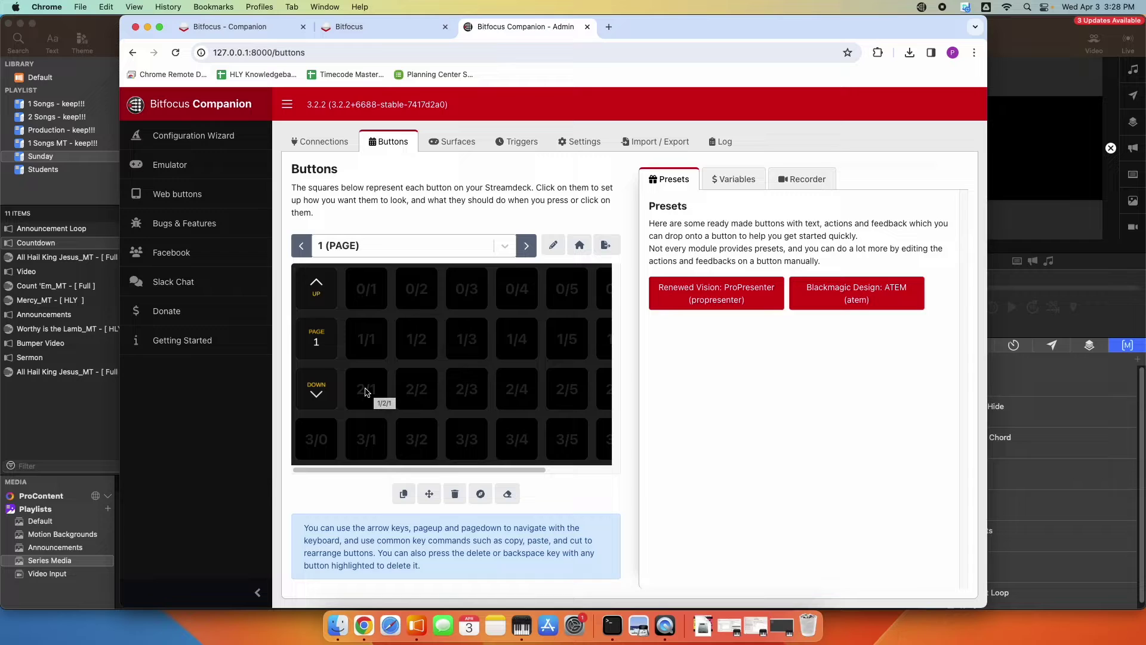
# Select the empty button at 1/2/1 on the Buttons page for editing.
pyautogui.click(367, 392)
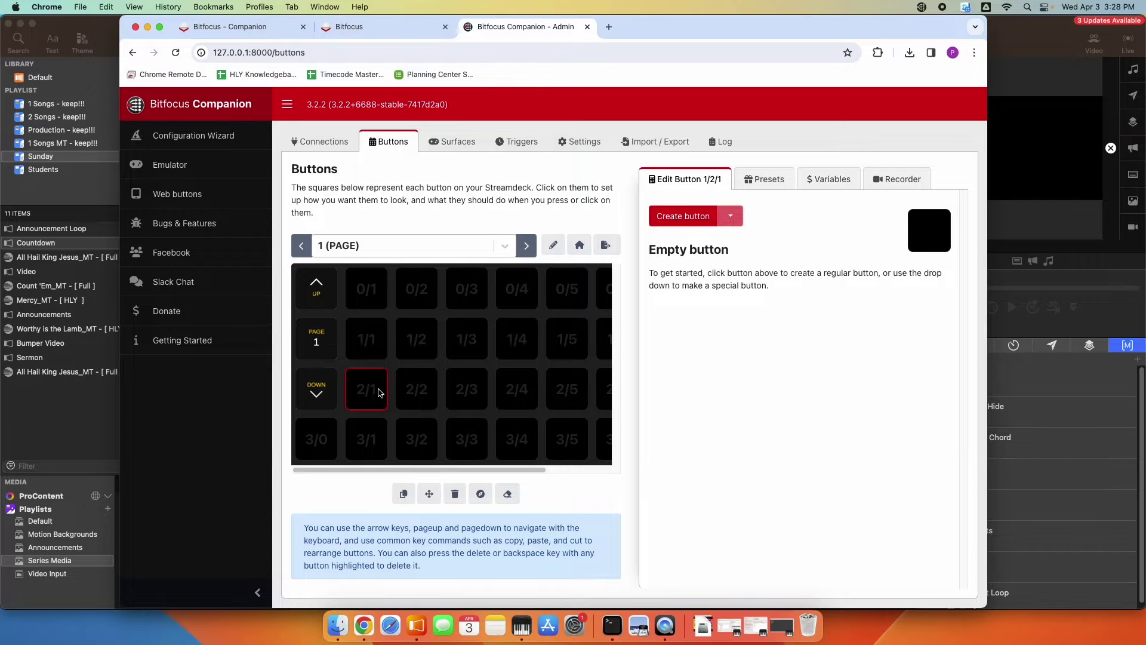
# Create a regular button at 1/2/1 labelled 'Cam1'.
pyautogui.click(661, 222)
pyautogui.click(672, 267)
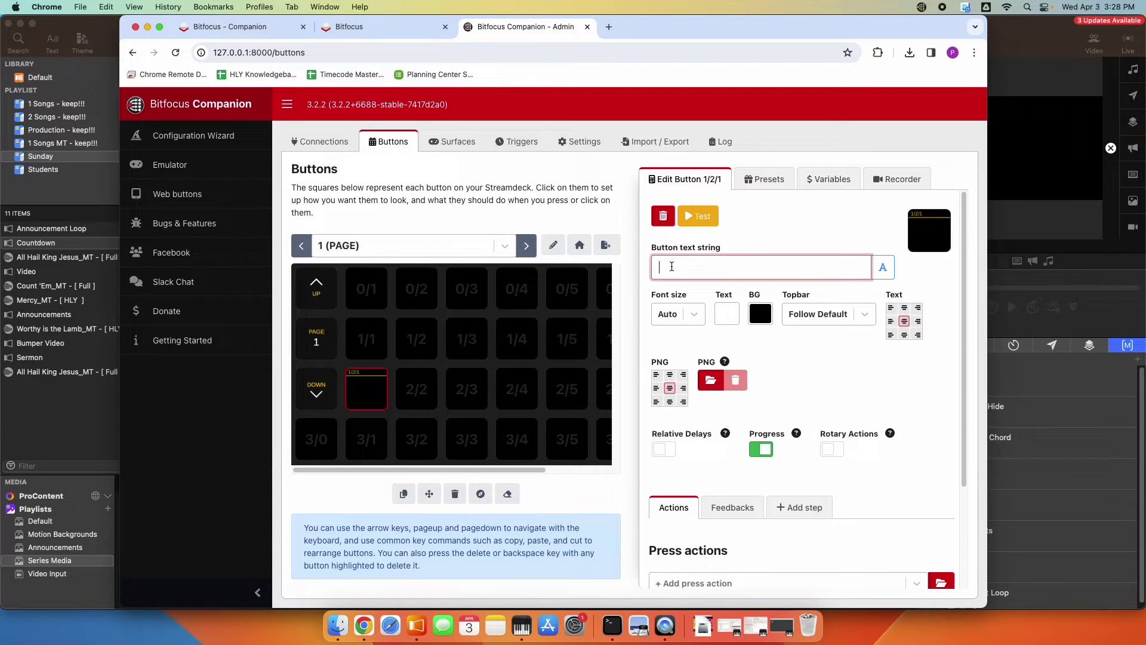
pyautogui.write('Cam1')
pyautogui.scroll(-3, 696, 474)
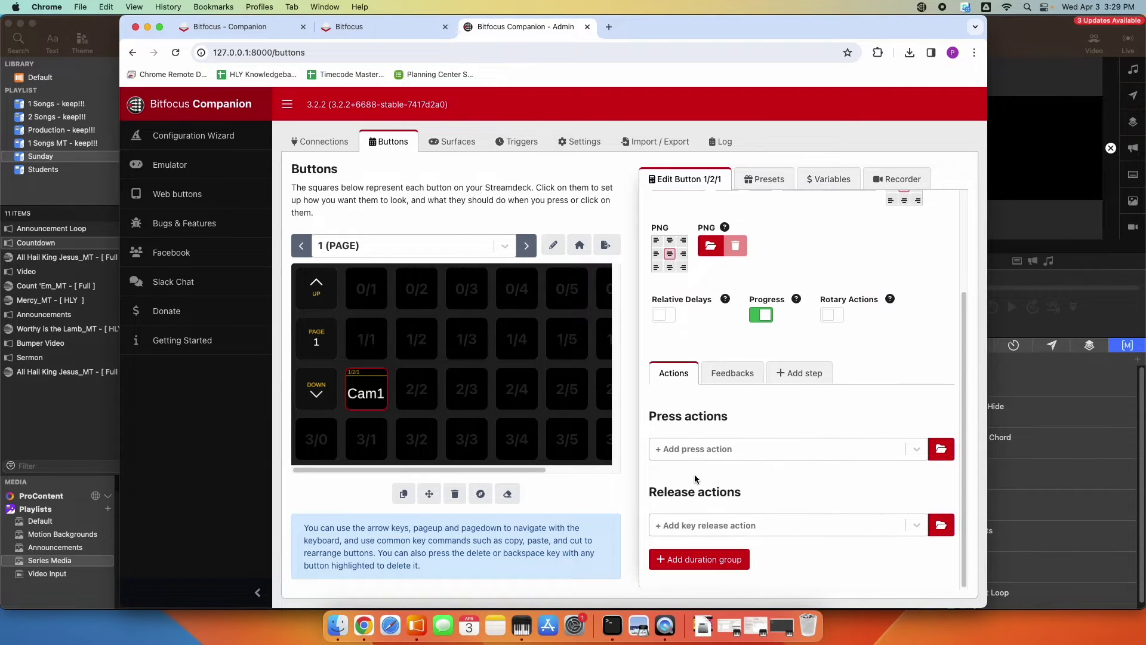
# Add the atem 'ME: Set Program input' press action to the Cam1 button.
pyautogui.click(942, 449)
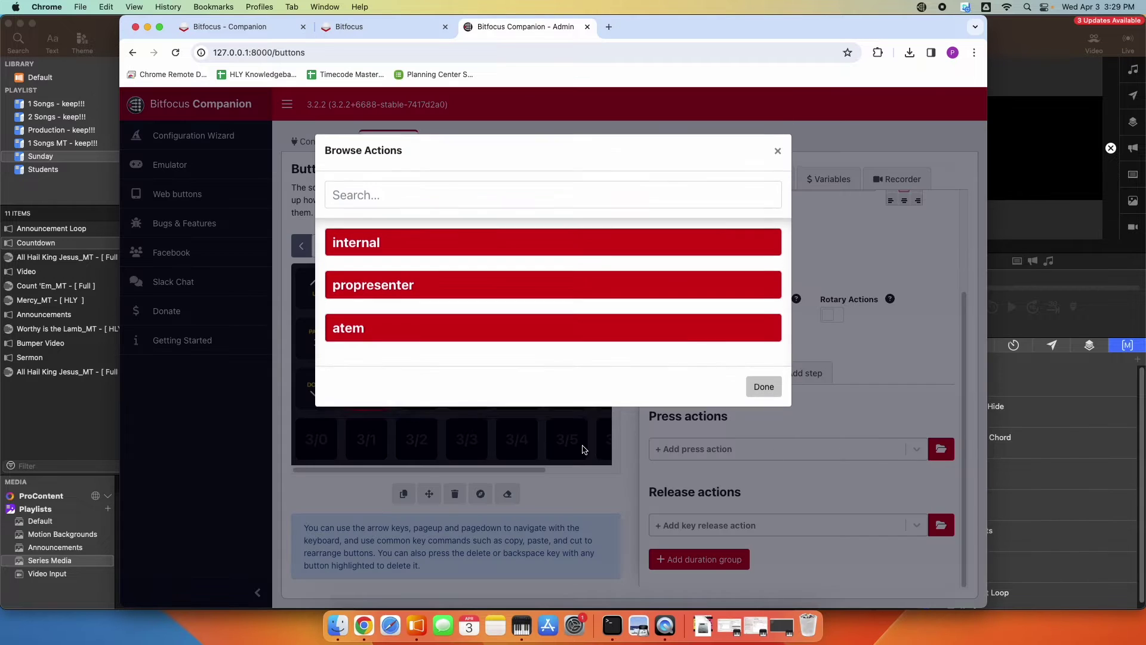
pyautogui.click(357, 330)
pyautogui.scroll(-4, 507, 412)
pyautogui.scroll(-10, 507, 414)
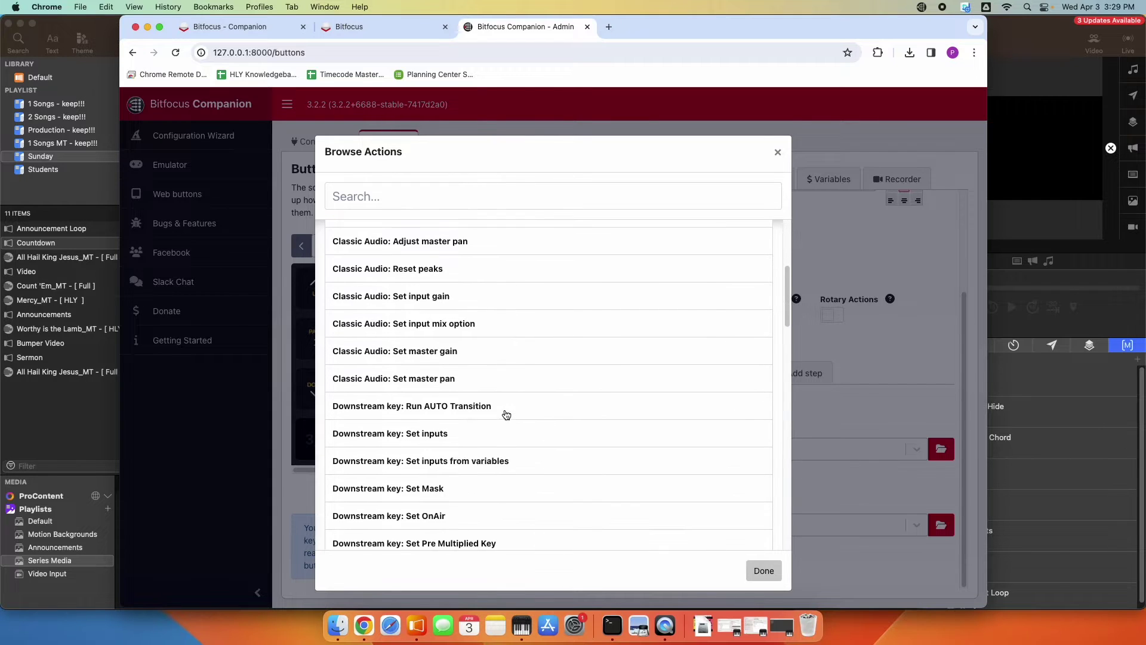
pyautogui.scroll(-4, 506, 414)
pyautogui.scroll(-7, 502, 417)
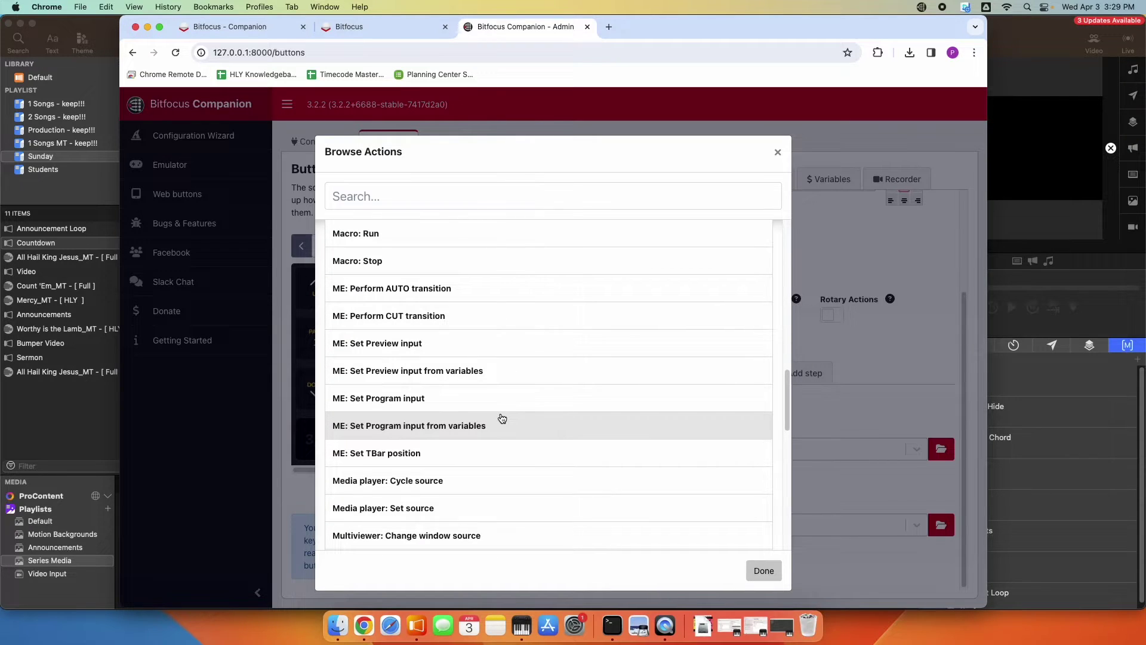
pyautogui.click(382, 401)
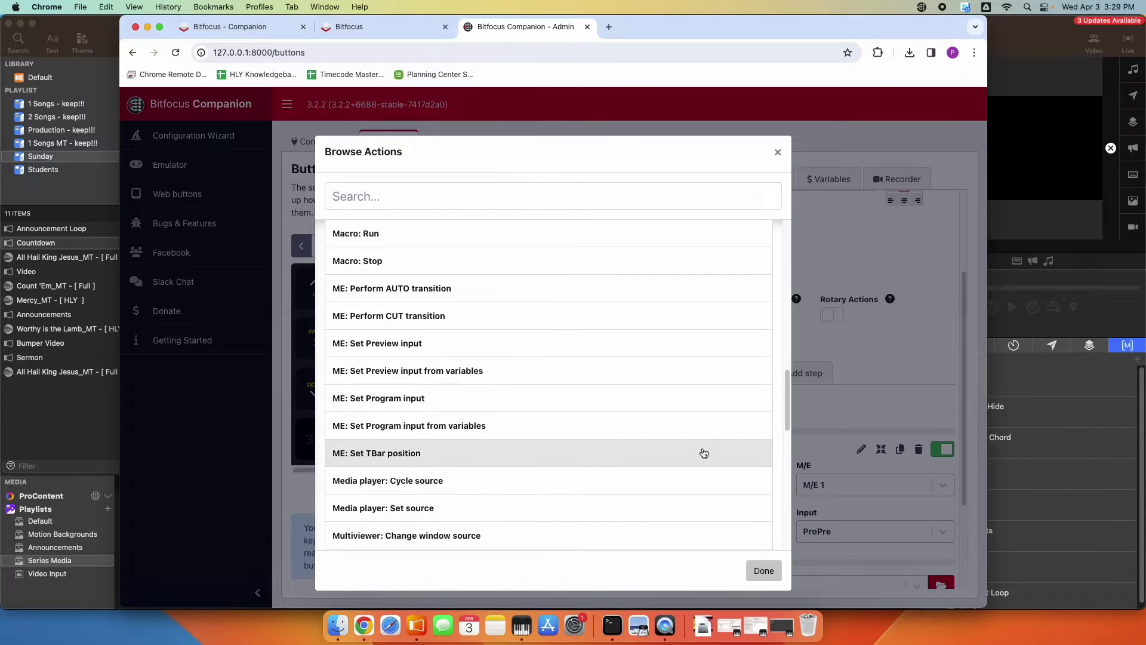
# Set the Cam1 program action to M/E 1 with input Cam1, then start copying the button.
pyautogui.click(770, 576)
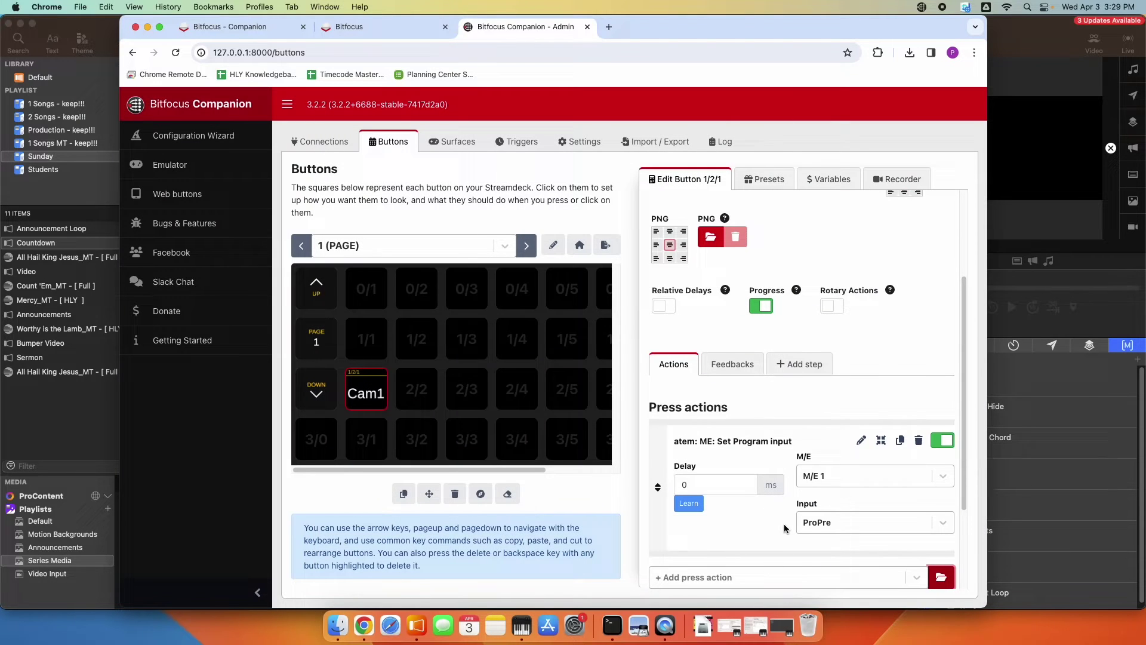
pyautogui.scroll(-1, 784, 525)
pyautogui.click(831, 411)
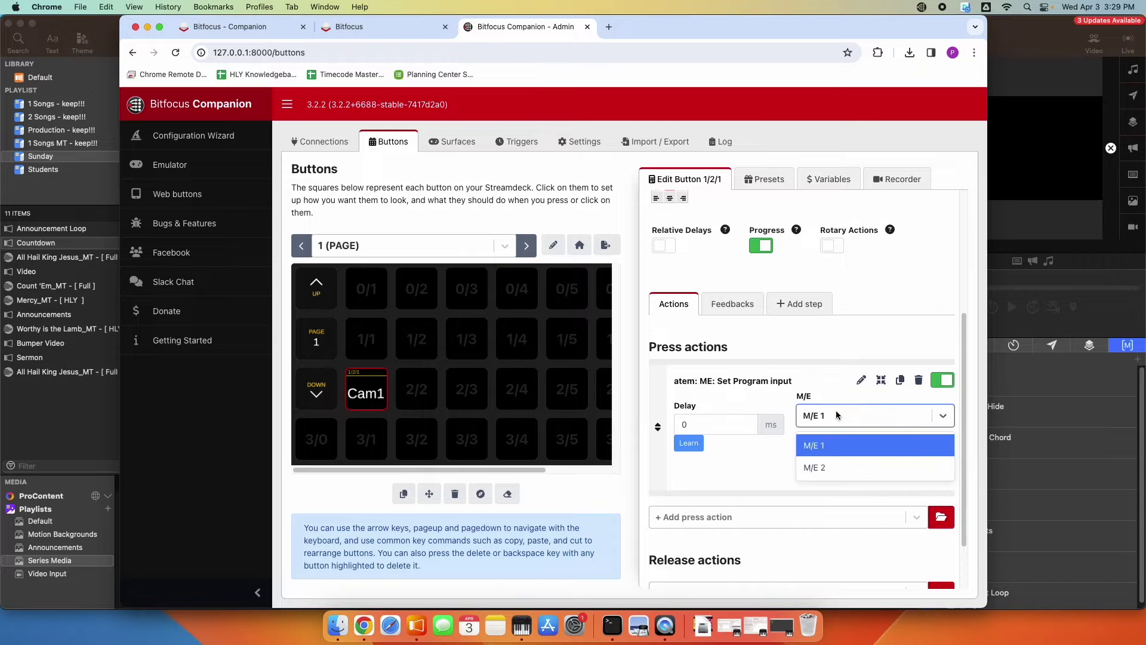
pyautogui.click(785, 453)
pyautogui.click(826, 416)
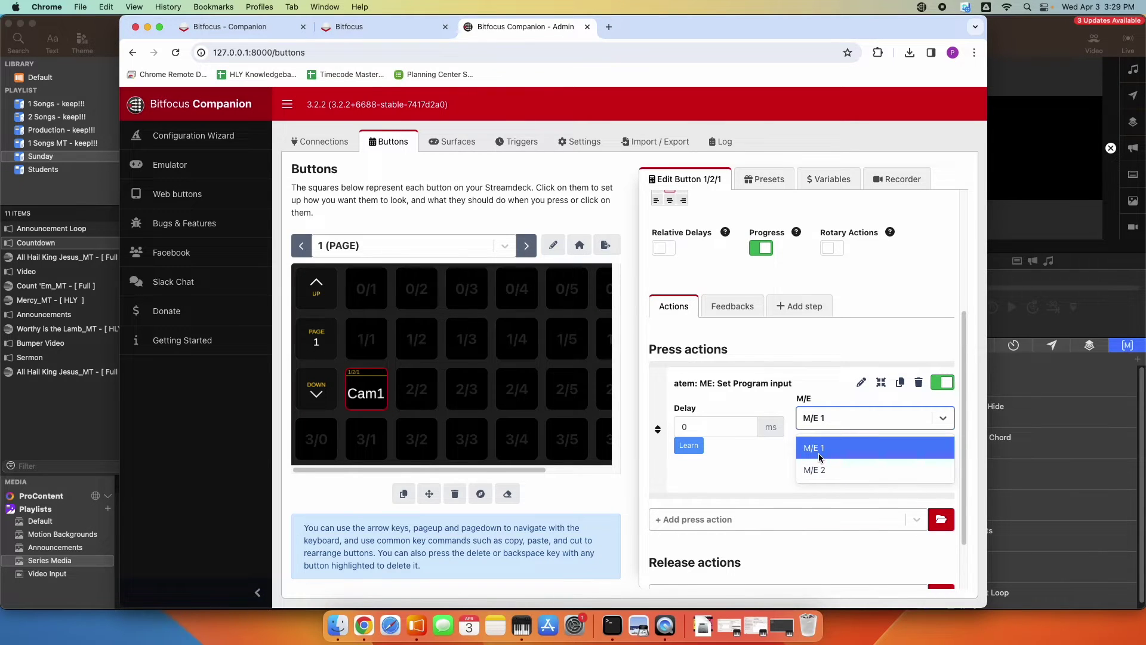
pyautogui.click(835, 419)
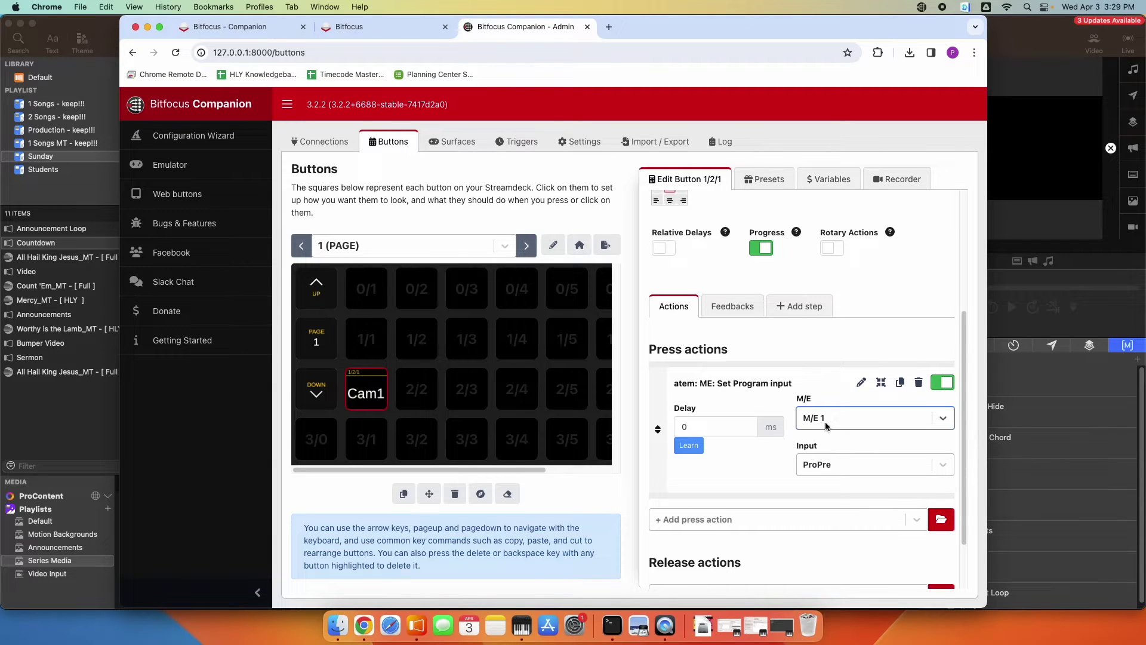
pyautogui.click(826, 464)
pyautogui.click(815, 538)
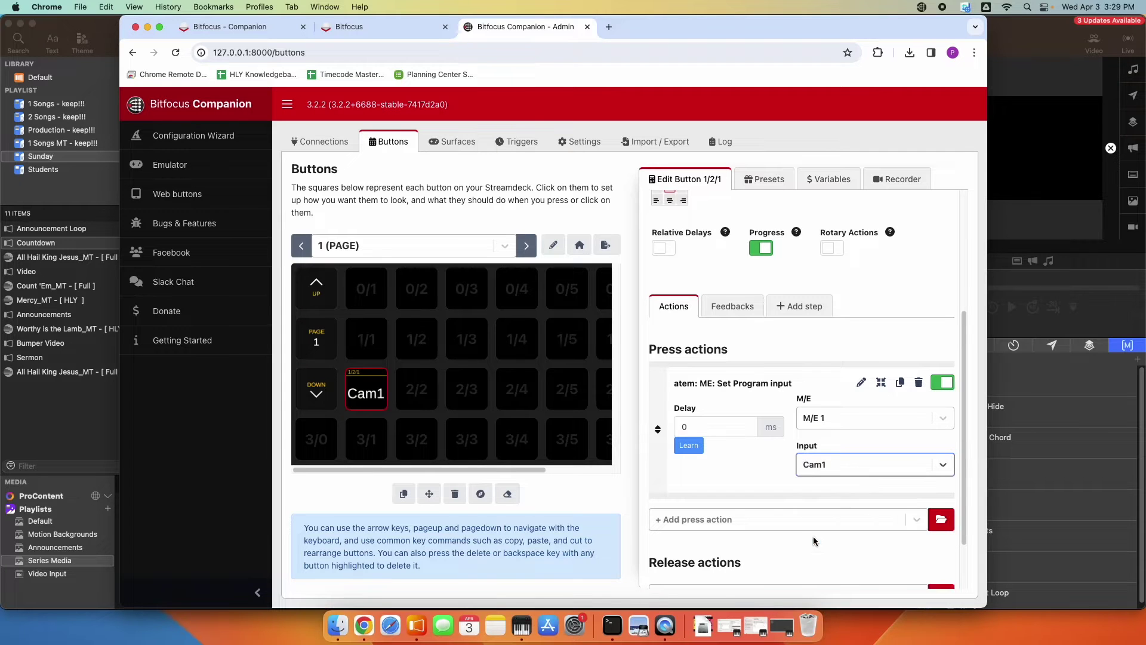
pyautogui.click(763, 477)
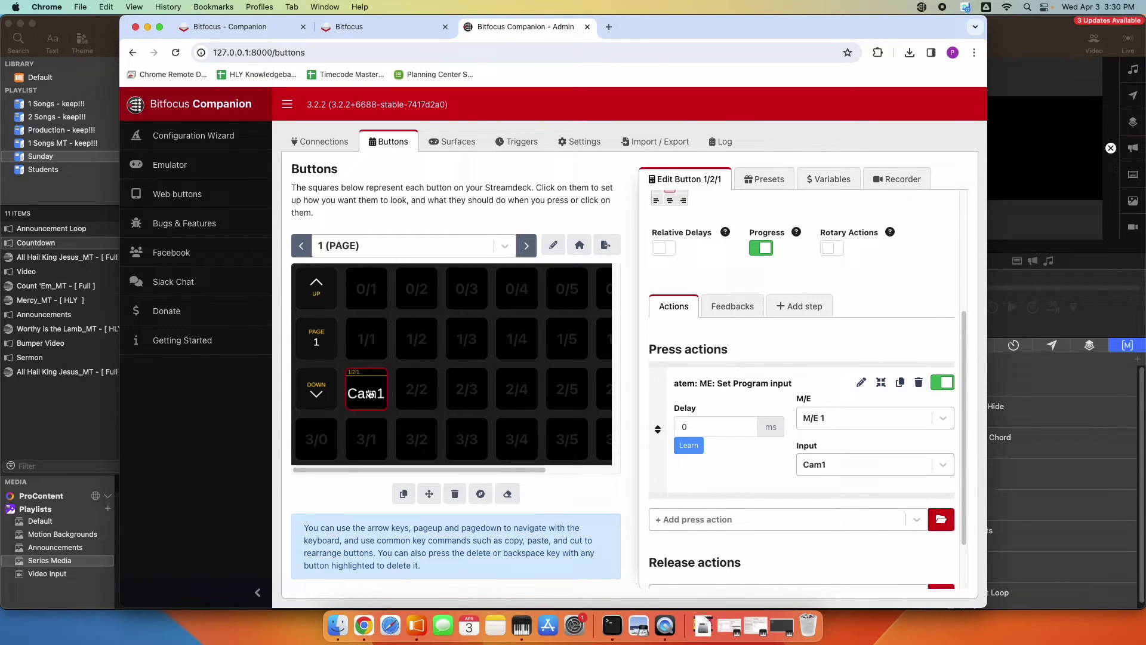
pyautogui.scroll(-2, 847, 464)
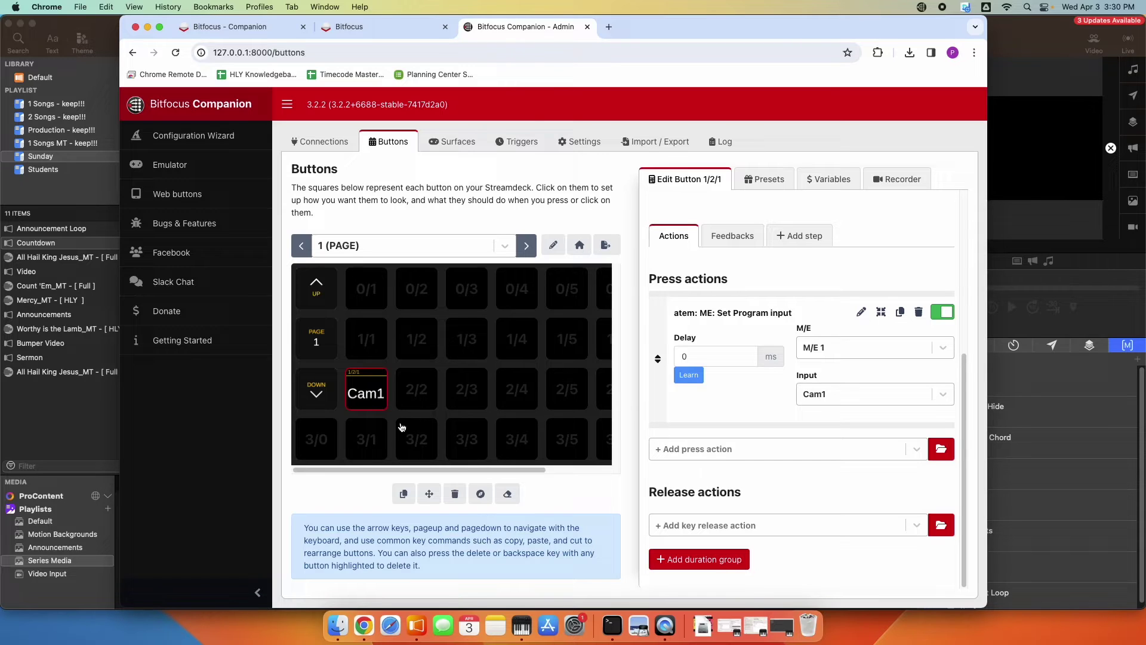
pyautogui.click(404, 493)
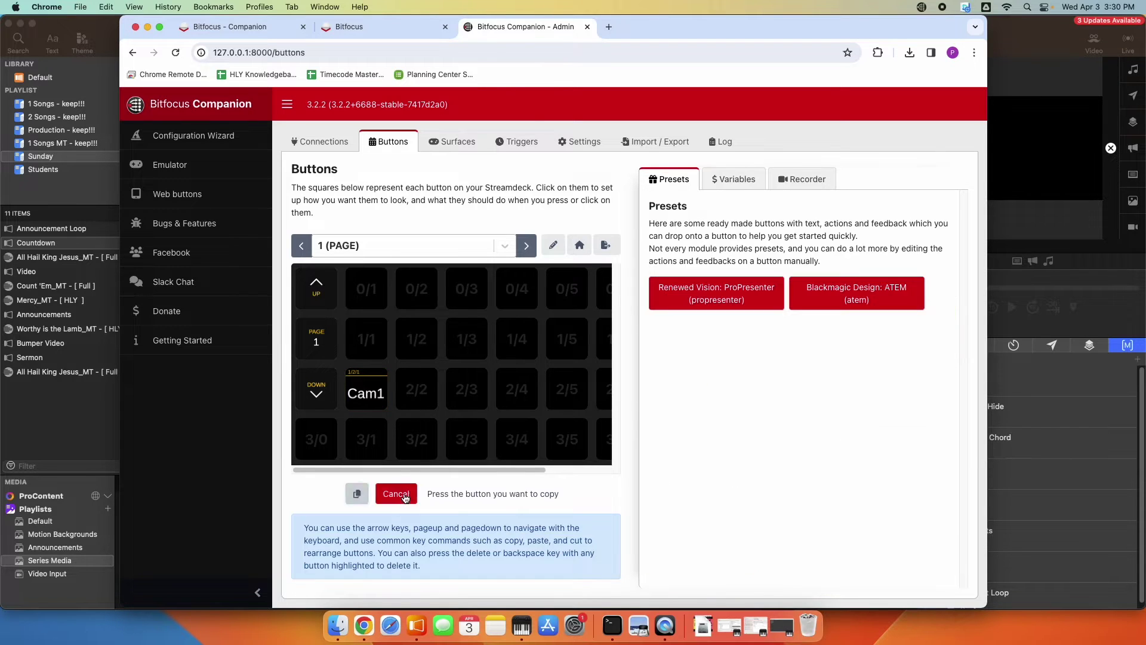
# Copy Cam1 into slot 2/2, rename it 'Cam2', and set its program input to Cam2.
pyautogui.click(367, 399)
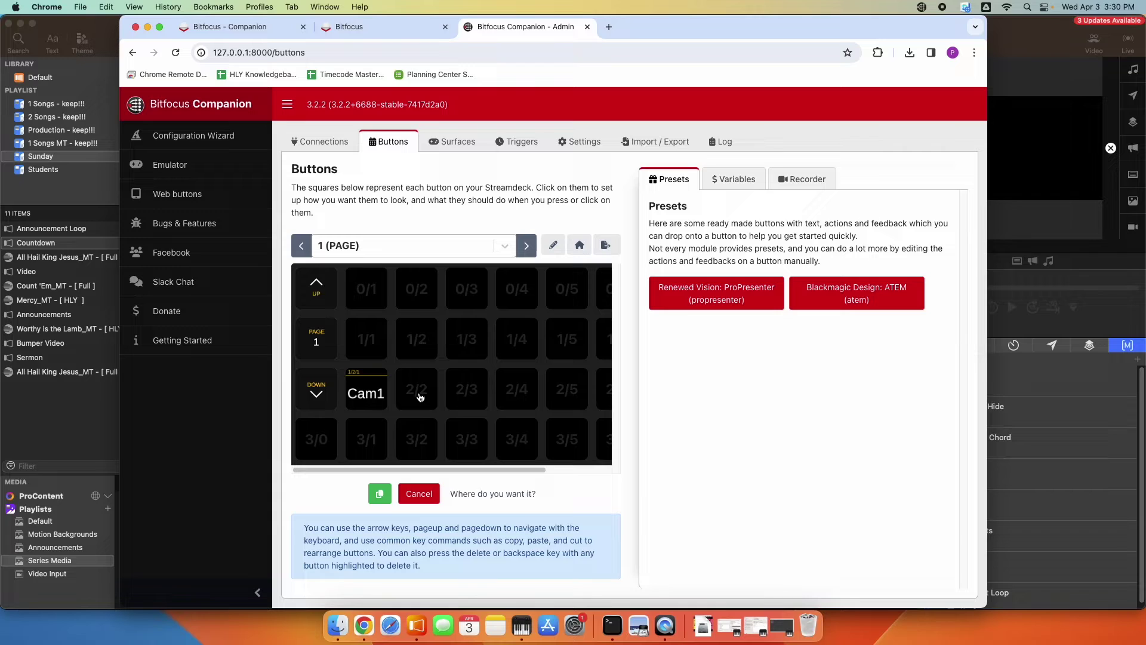
pyautogui.click(419, 398)
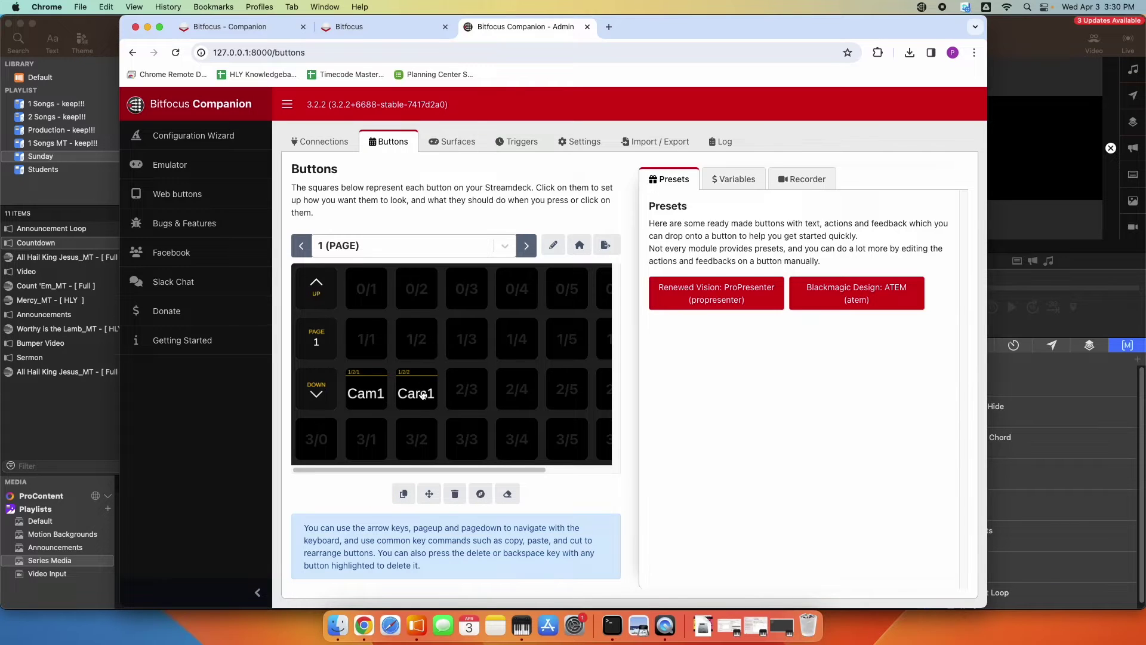
pyautogui.click(422, 394)
pyautogui.click(687, 269)
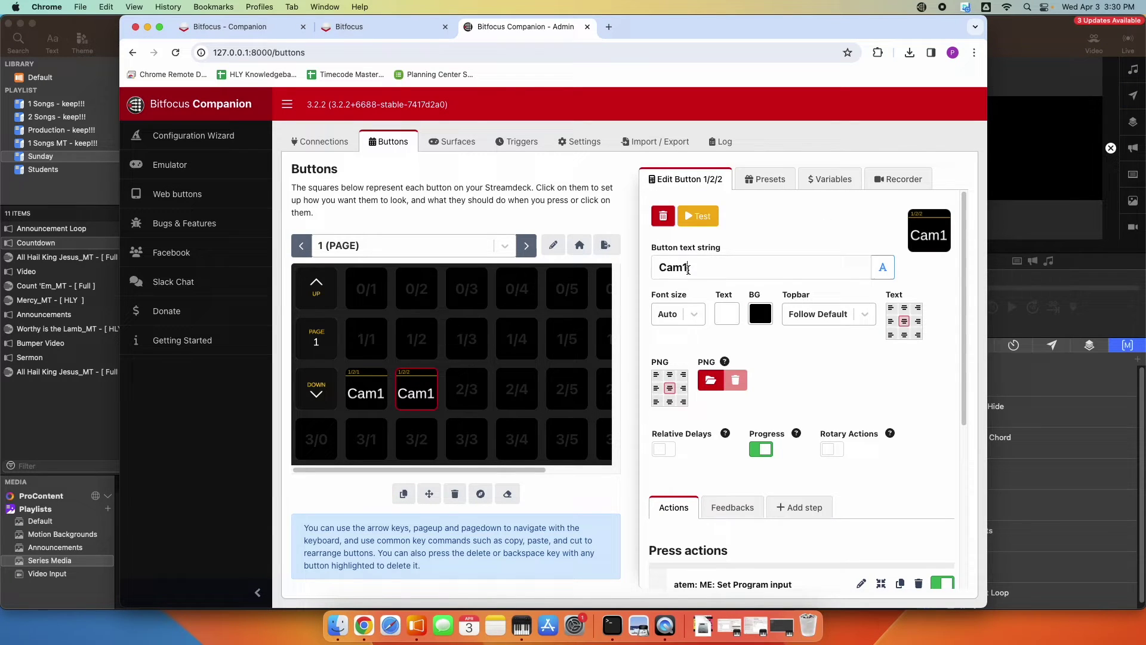
pyautogui.press('BackSpace')
pyautogui.write('2')
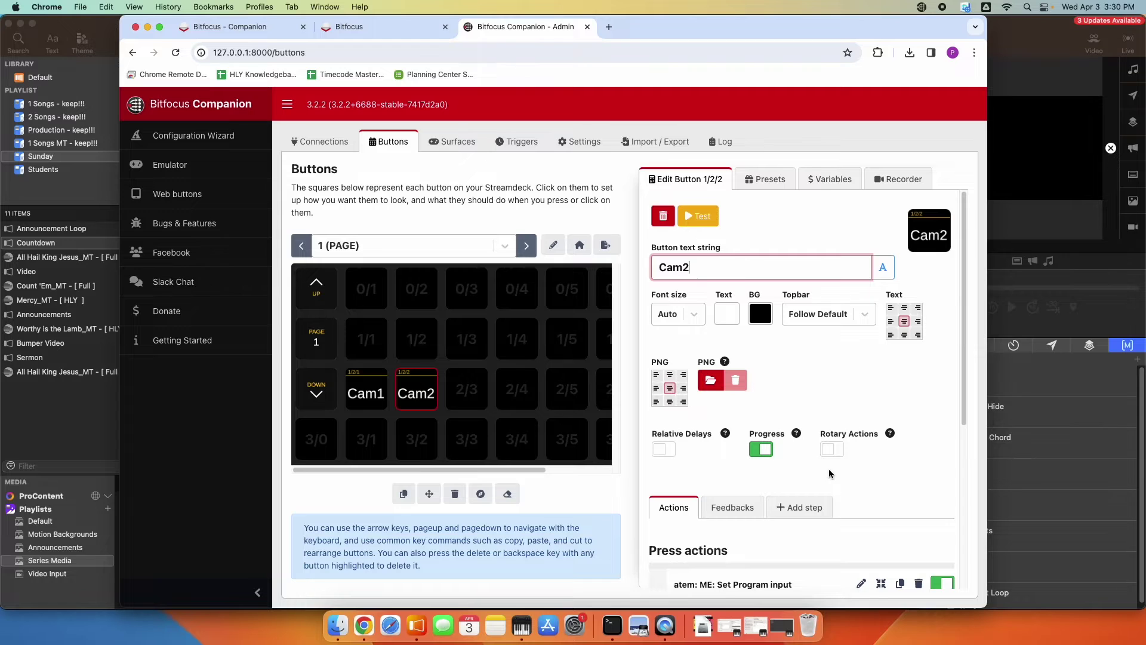
pyautogui.scroll(-5, 829, 468)
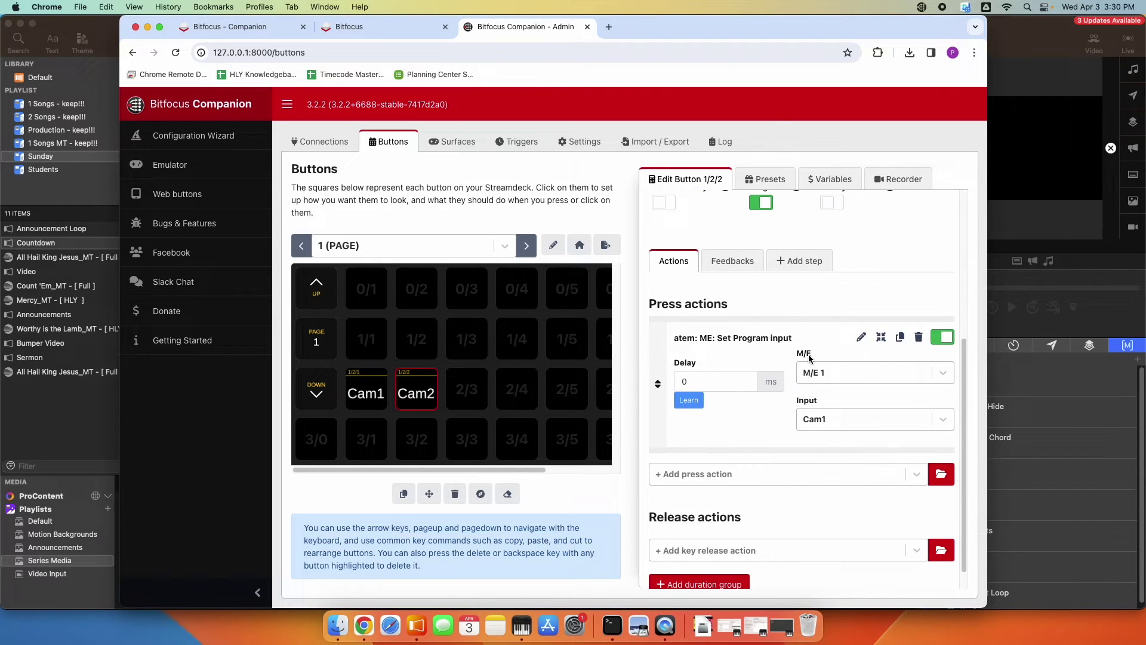
pyautogui.click(837, 419)
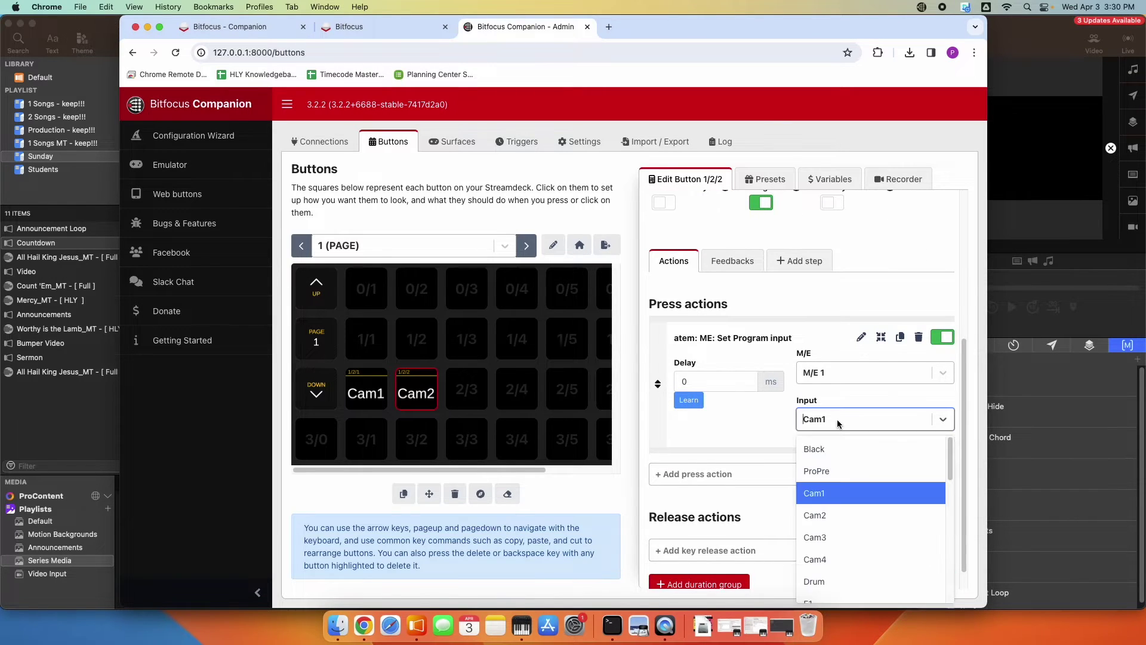
pyautogui.click(825, 512)
pyautogui.click(770, 443)
# Copy Cam2 into slot 2/3, rename it 'Cam3', and set its program input to Cam3.
pyautogui.click(403, 493)
pyautogui.click(419, 397)
pyautogui.click(467, 406)
pyautogui.click(466, 412)
pyautogui.click(701, 272)
pyautogui.press('BackSpace')
pyautogui.write('3')
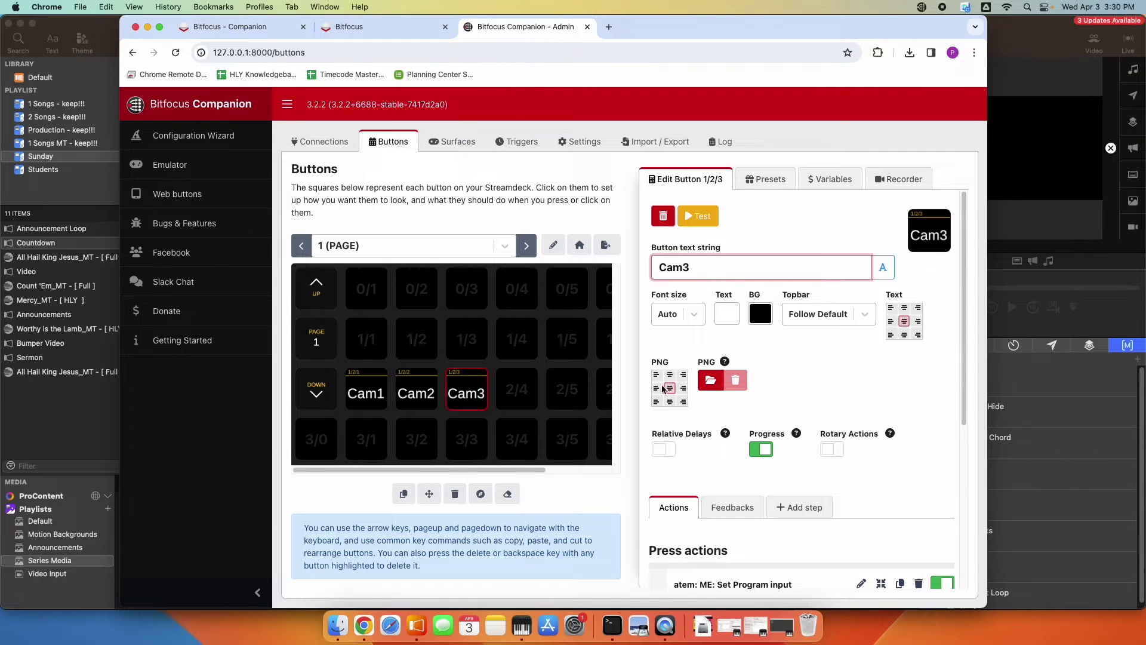
pyautogui.scroll(-5, 663, 463)
pyautogui.click(813, 394)
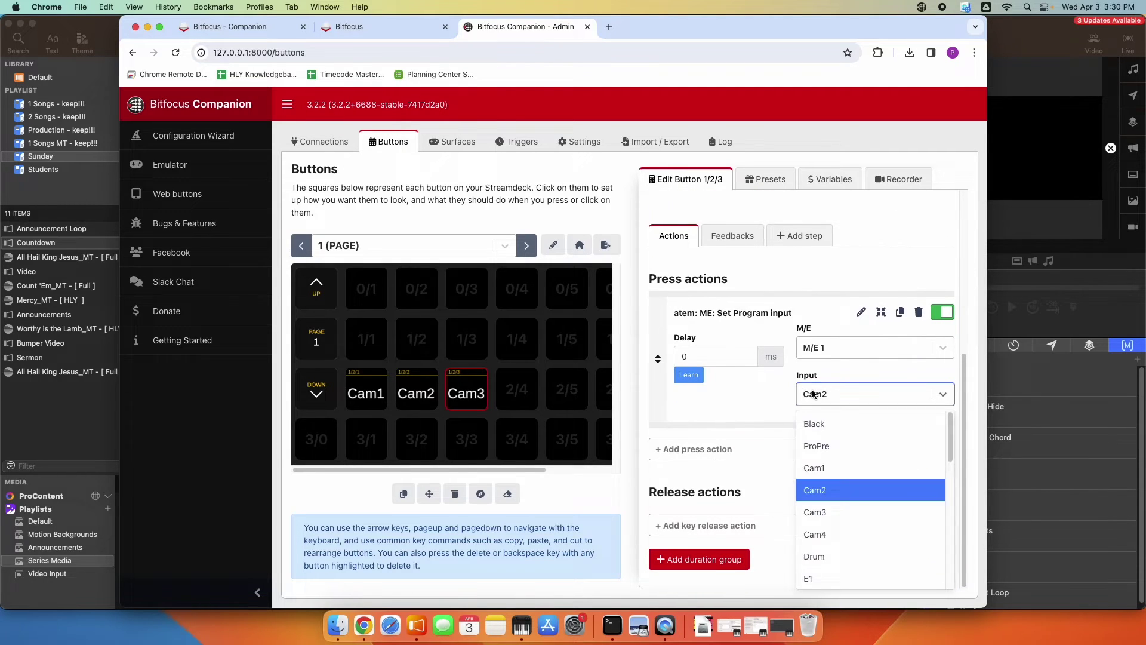
pyautogui.click(811, 513)
pyautogui.click(759, 397)
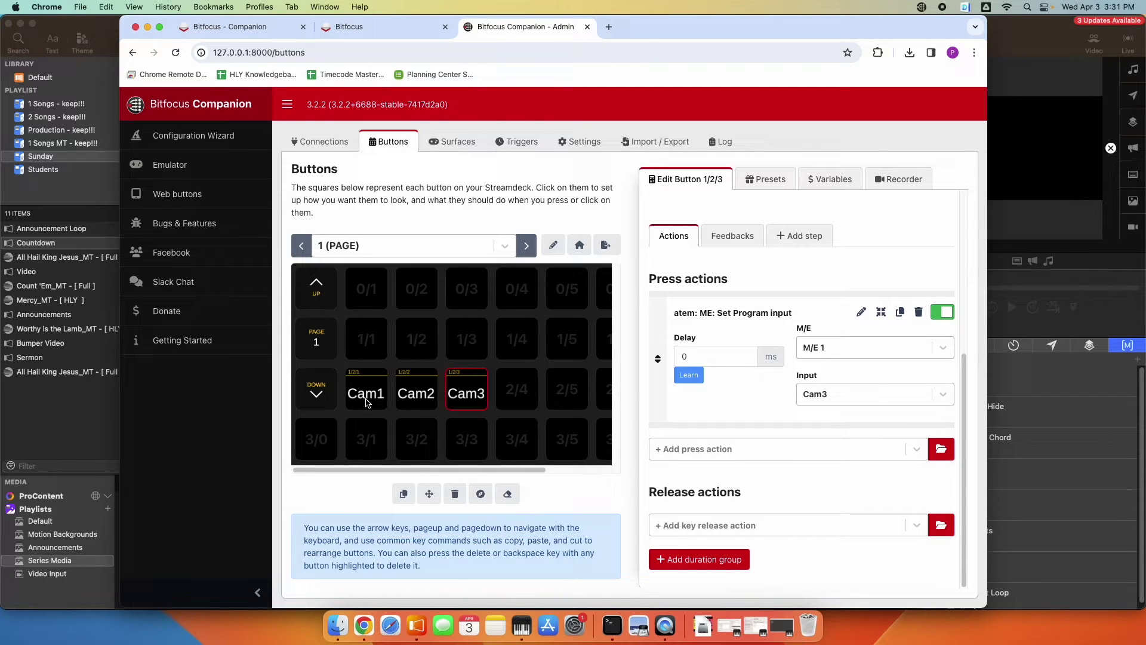
pyautogui.click(374, 341)
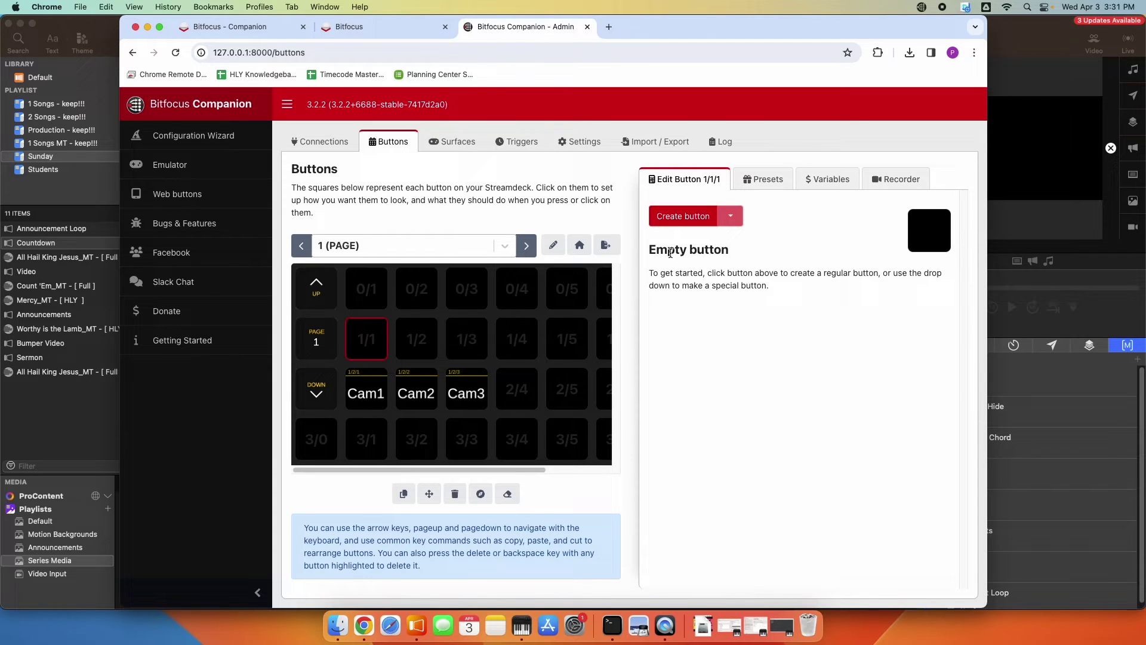
# Create a new button at 1/1 labelled 'Cam1'.
pyautogui.click(680, 220)
pyautogui.click(669, 271)
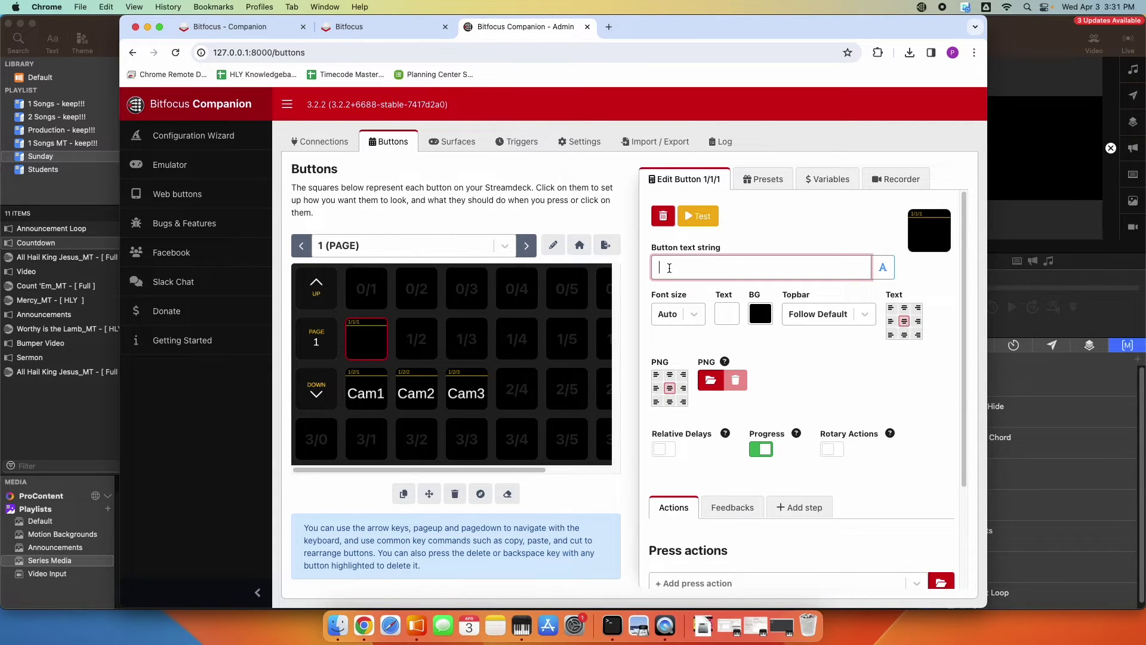
pyautogui.write('Cam1')
pyautogui.click(792, 407)
pyautogui.scroll(-5, 792, 408)
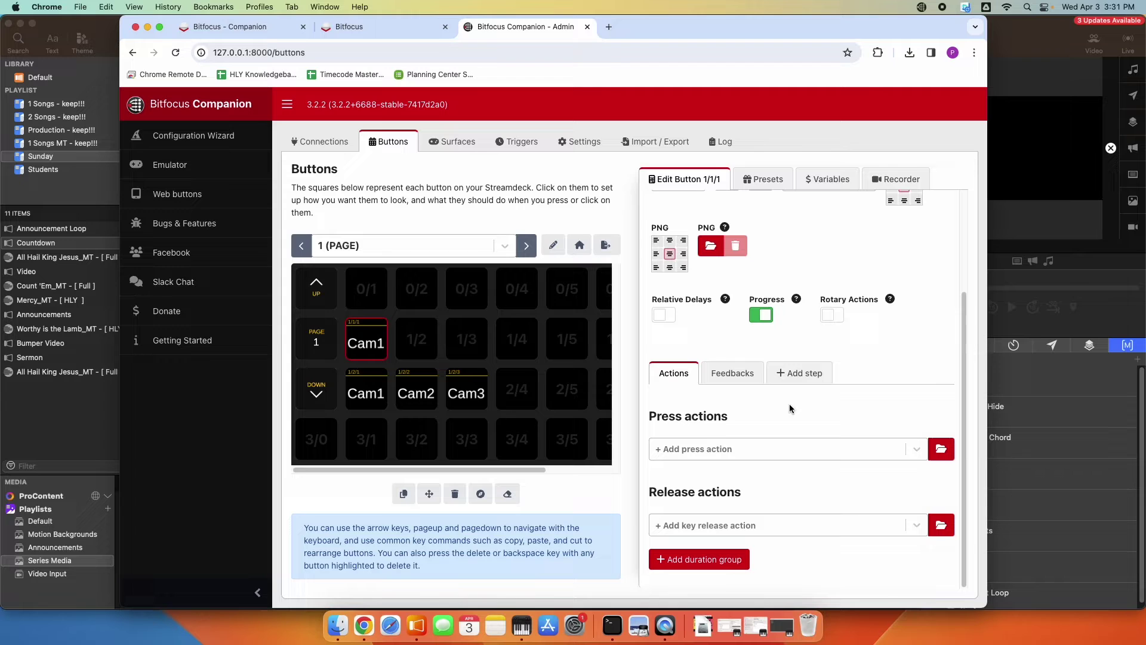
# Add the atem 'ME: Set Preview input' action to button 1/1 with input Cam1.
pyautogui.click(939, 452)
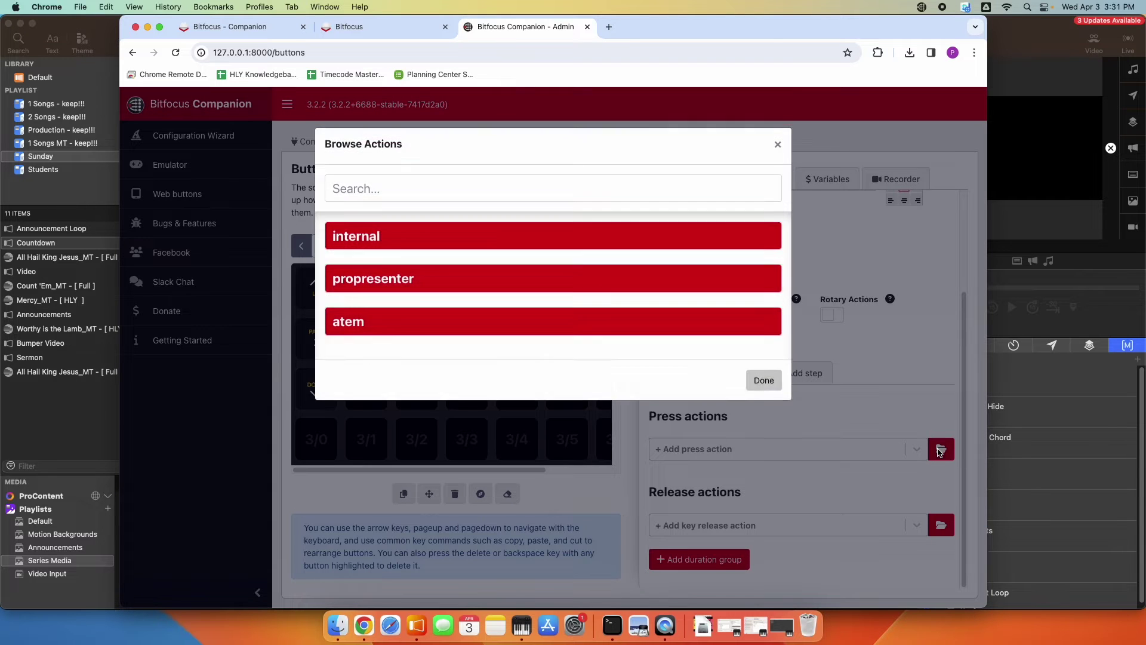
pyautogui.click(358, 330)
pyautogui.scroll(-5, 484, 462)
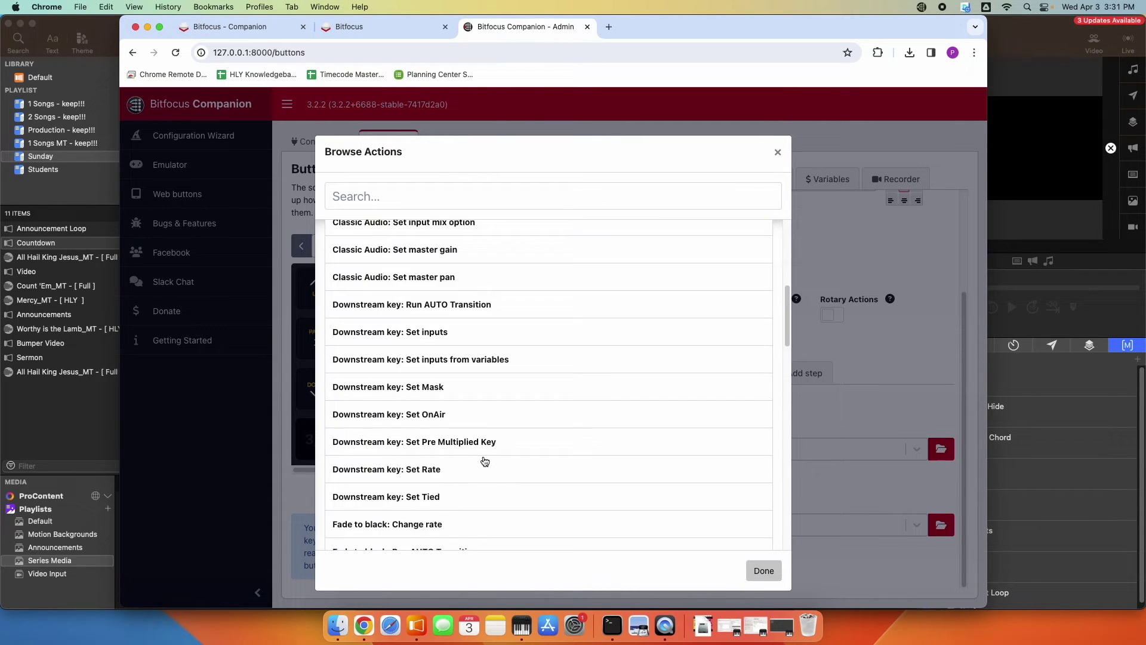
pyautogui.scroll(-5, 484, 461)
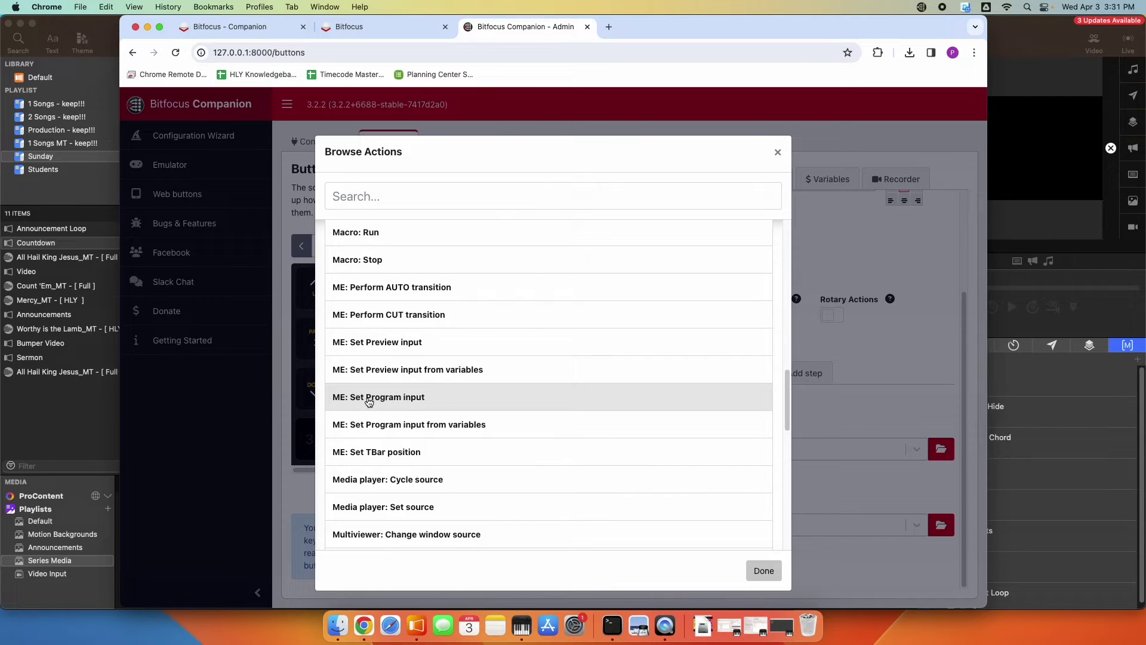
pyautogui.click(380, 345)
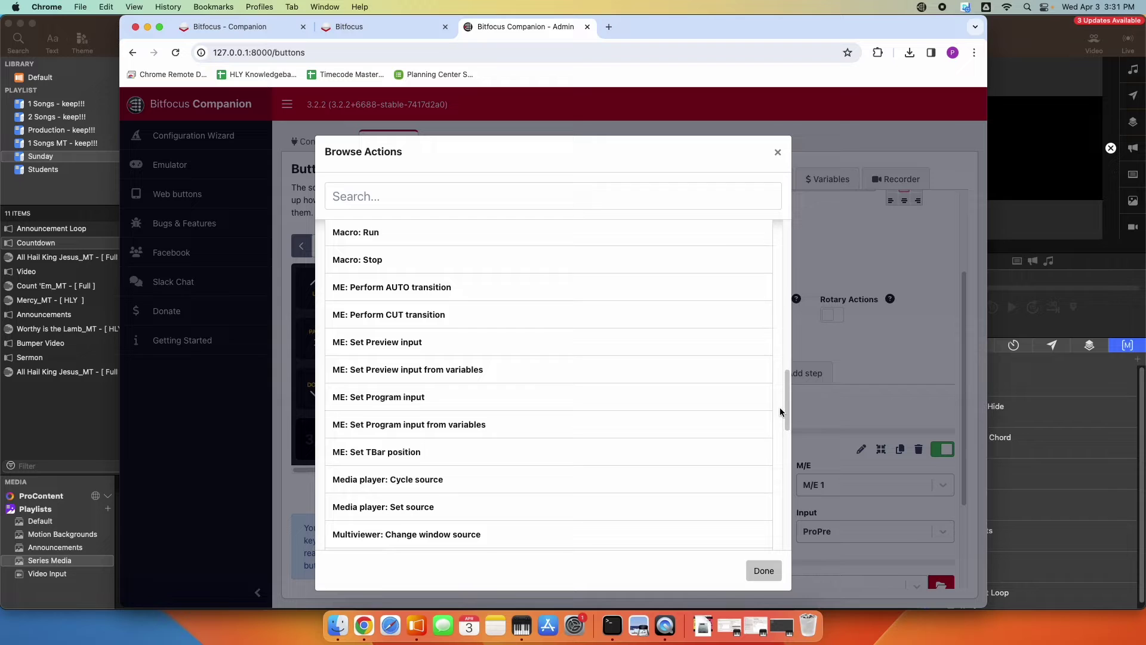
pyautogui.click(763, 571)
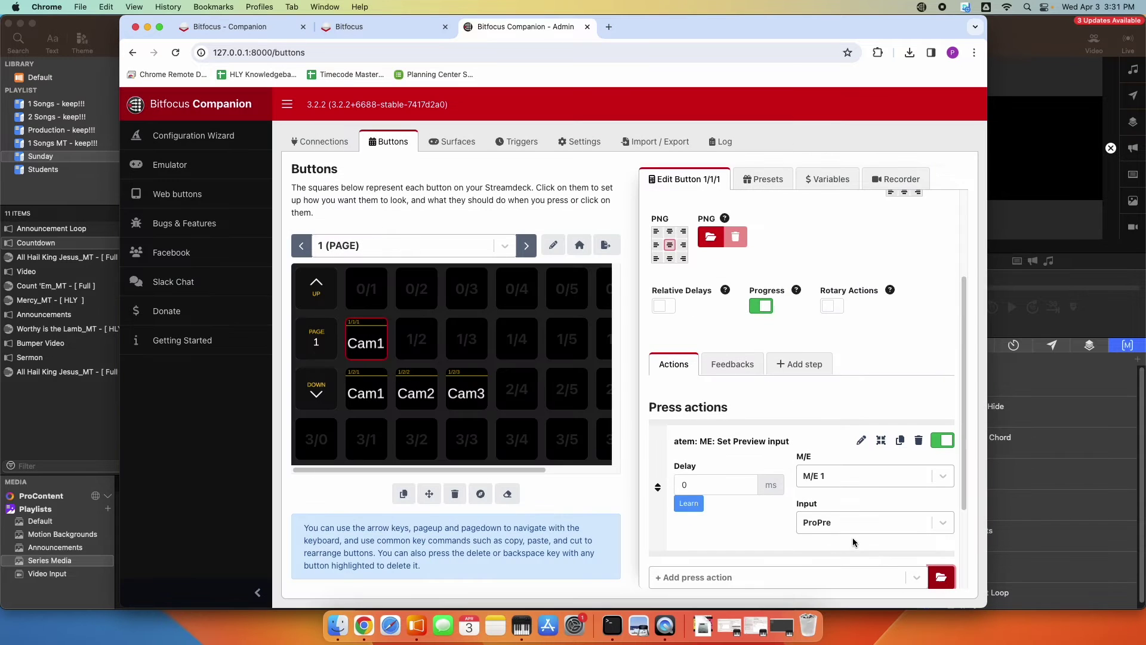
pyautogui.scroll(-1, 802, 502)
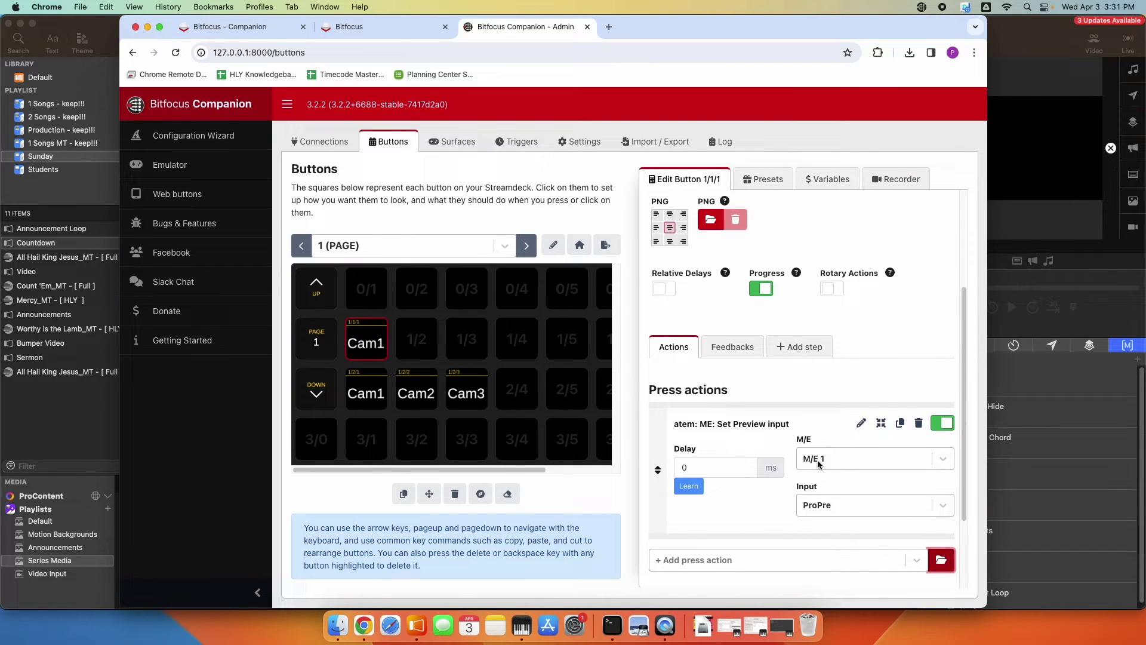
pyautogui.click(827, 513)
pyautogui.click(813, 579)
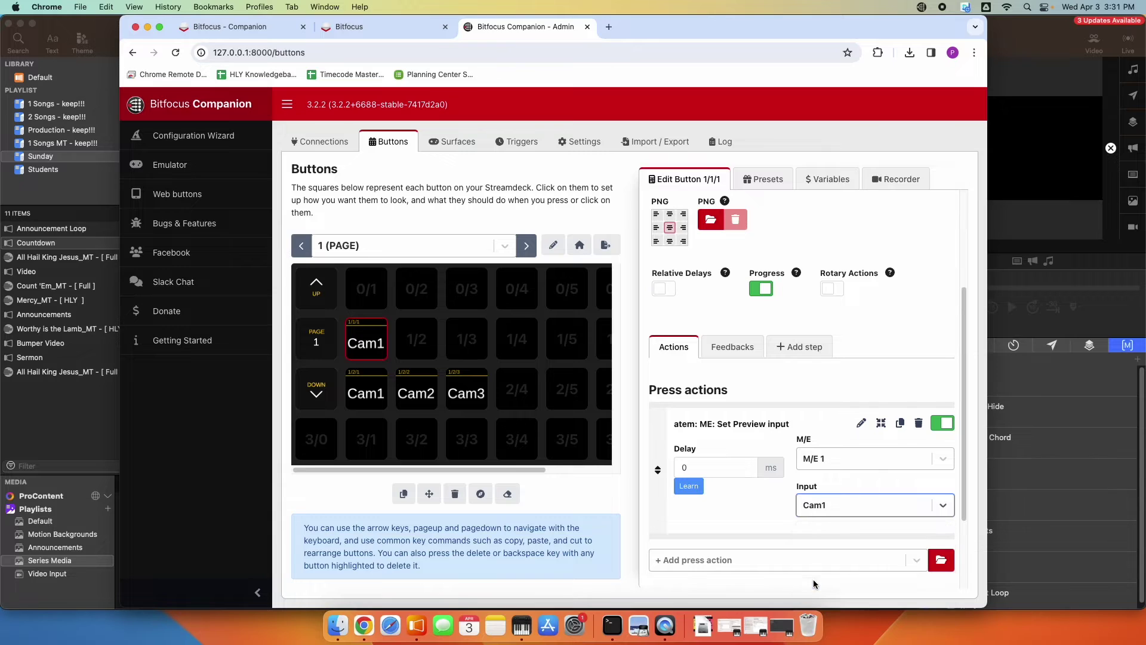
pyautogui.click(773, 516)
pyautogui.click(524, 392)
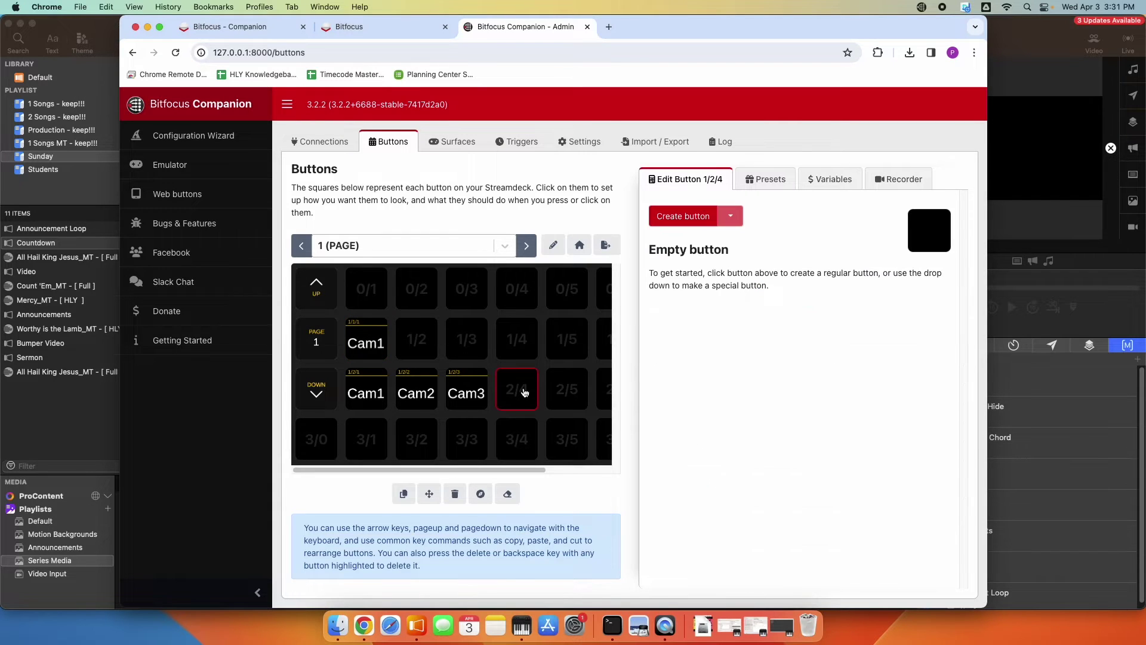
# Create a new button at 2/4 labelled 'Fade'.
pyautogui.click(684, 216)
pyautogui.click(671, 272)
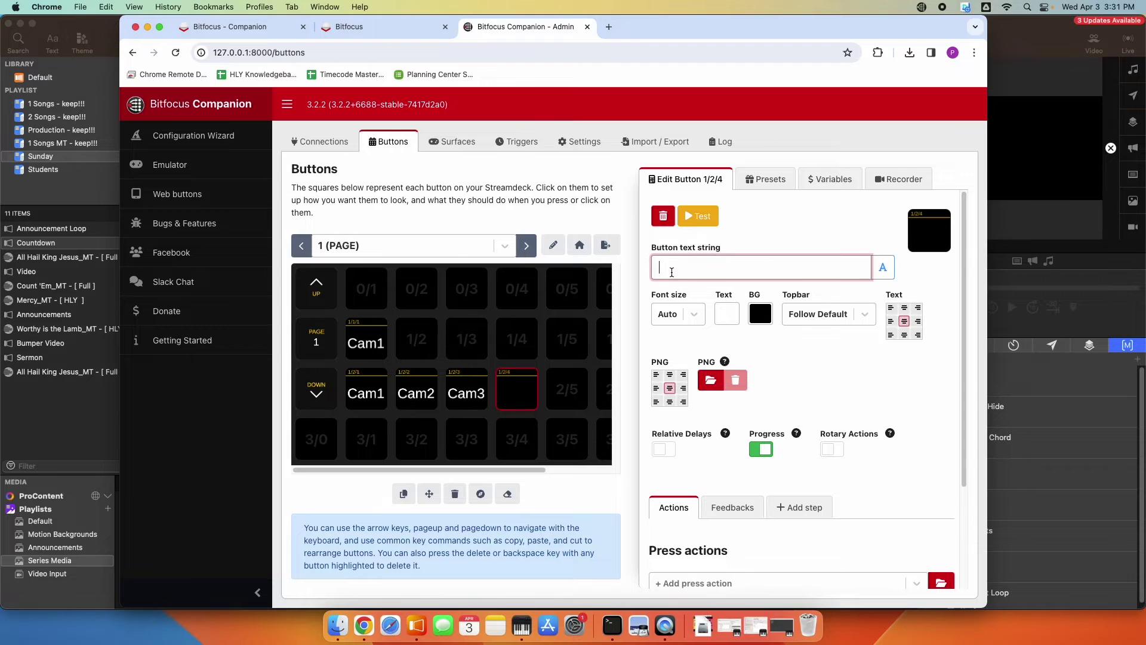
pyautogui.write('Fade')
pyautogui.click(799, 365)
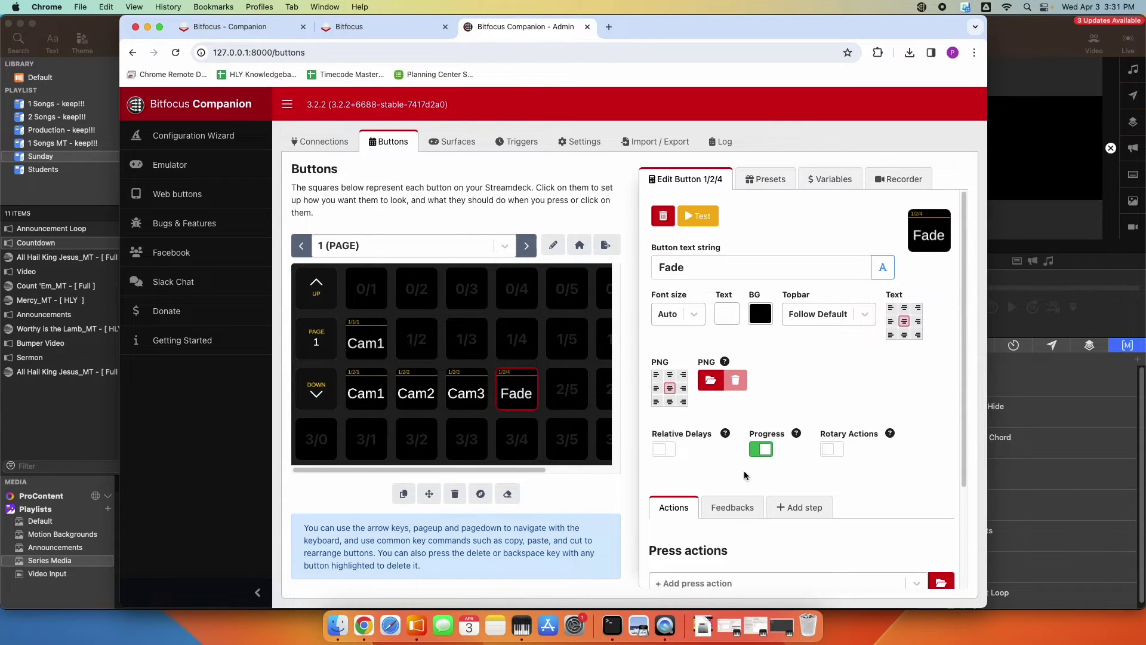
pyautogui.scroll(-5, 744, 471)
# Add the atem 'ME: Perform AUTO transition' press action to Fade, keeping M/E 1.
pyautogui.click(703, 448)
pyautogui.click(941, 448)
pyautogui.click(418, 336)
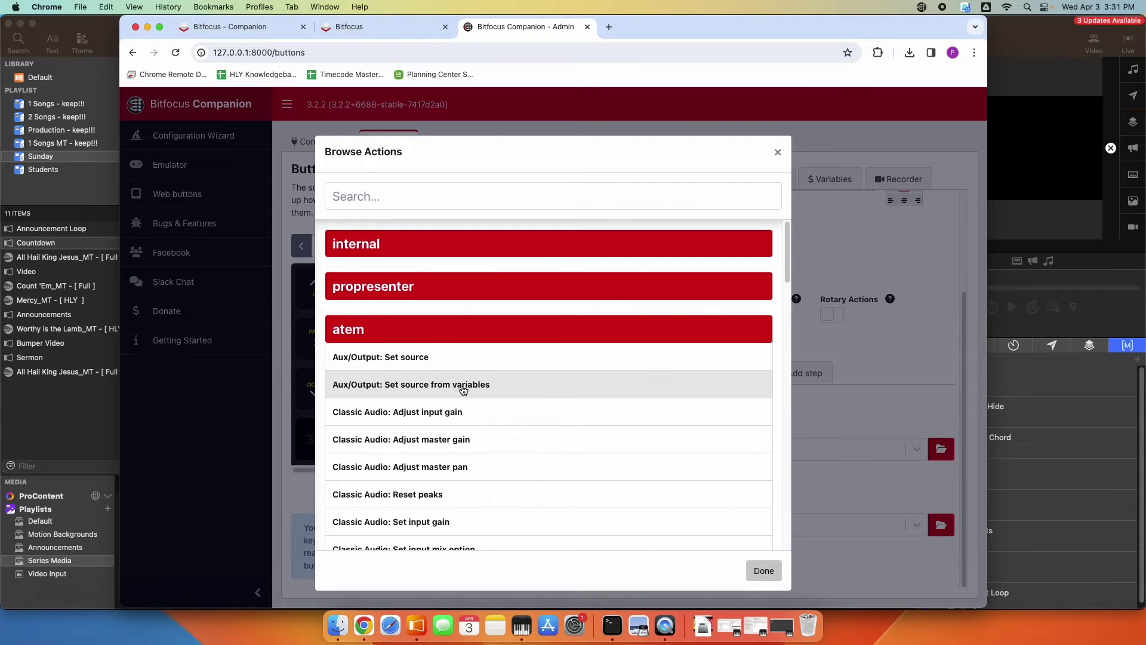
pyautogui.scroll(-5, 509, 425)
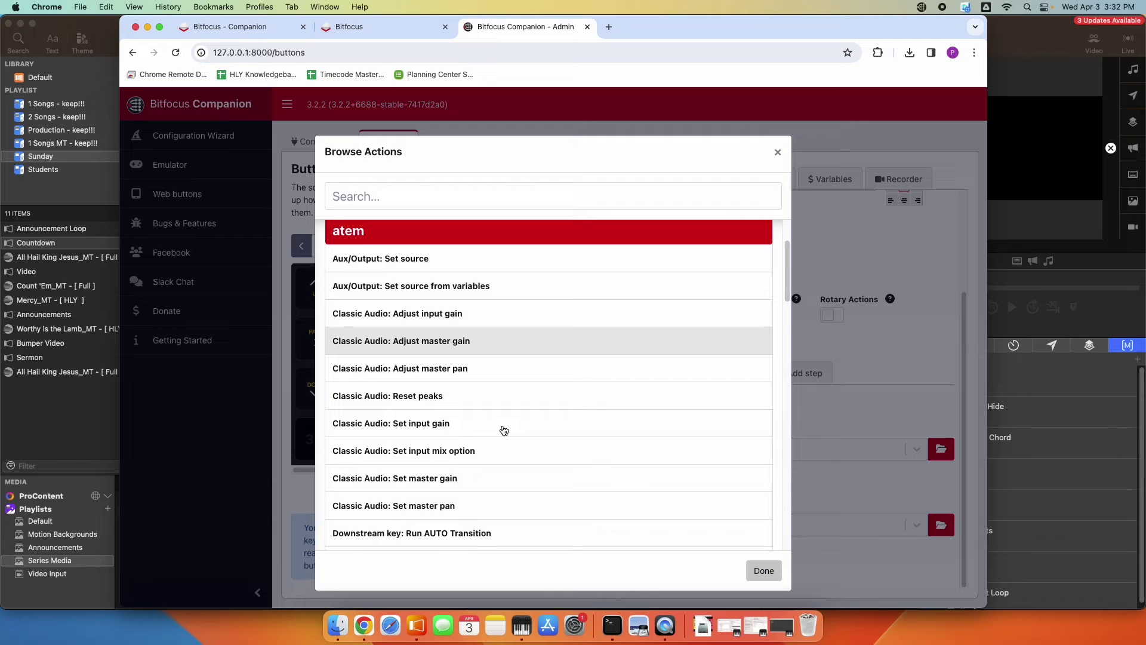
pyautogui.scroll(-5, 503, 429)
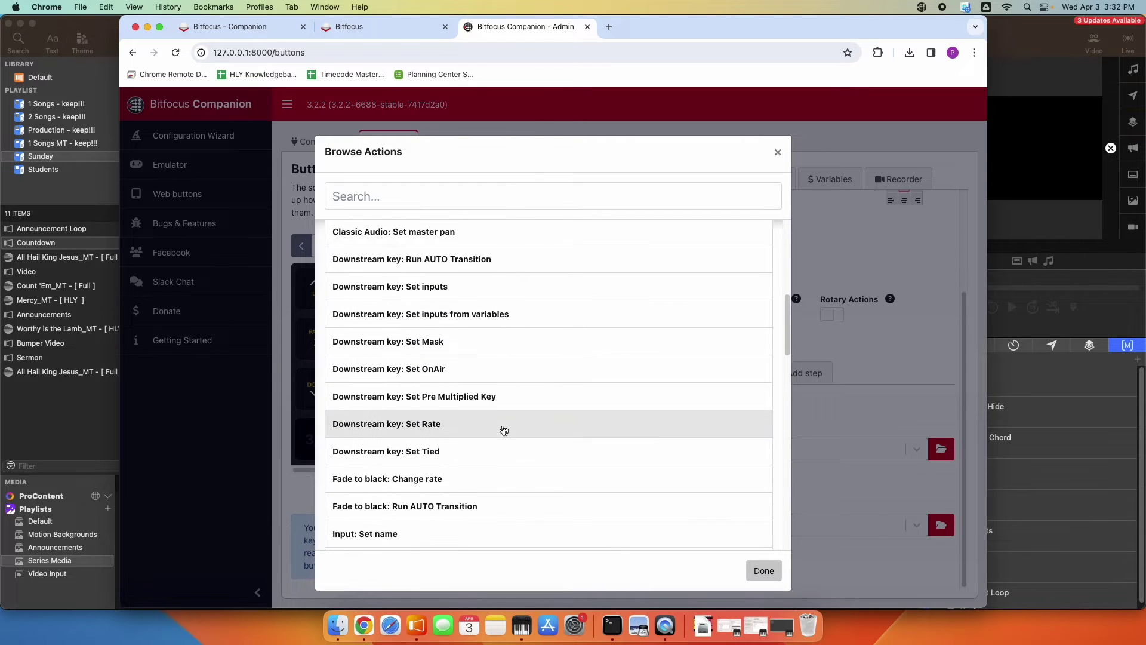
pyautogui.scroll(-2, 503, 430)
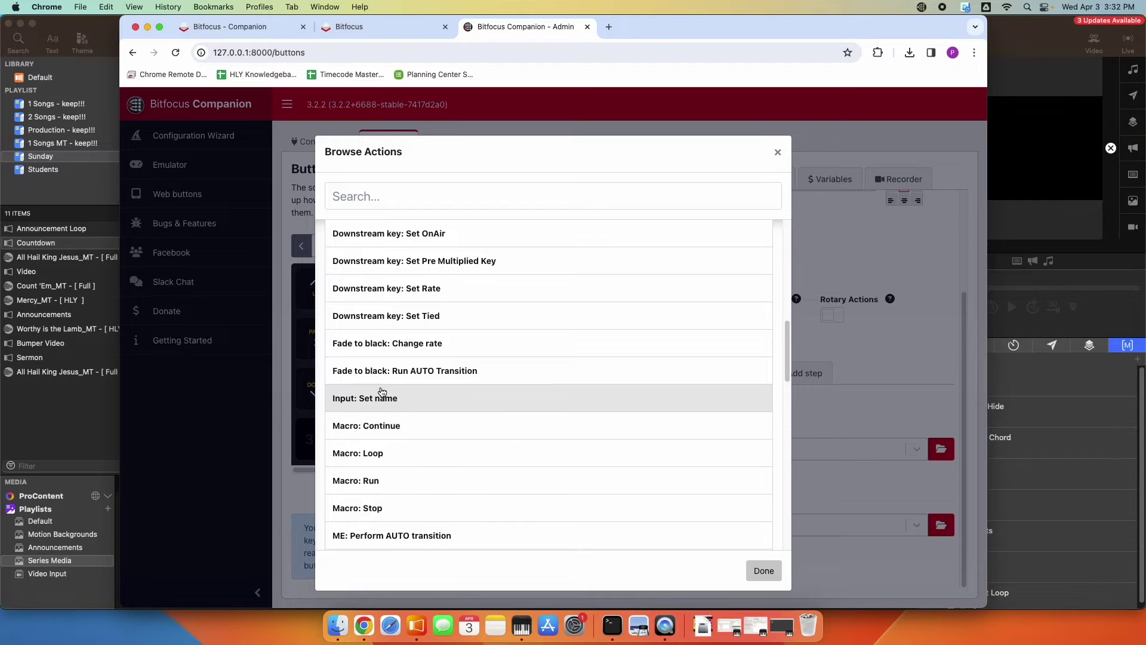
pyautogui.scroll(-3, 475, 420)
pyautogui.scroll(-3, 478, 422)
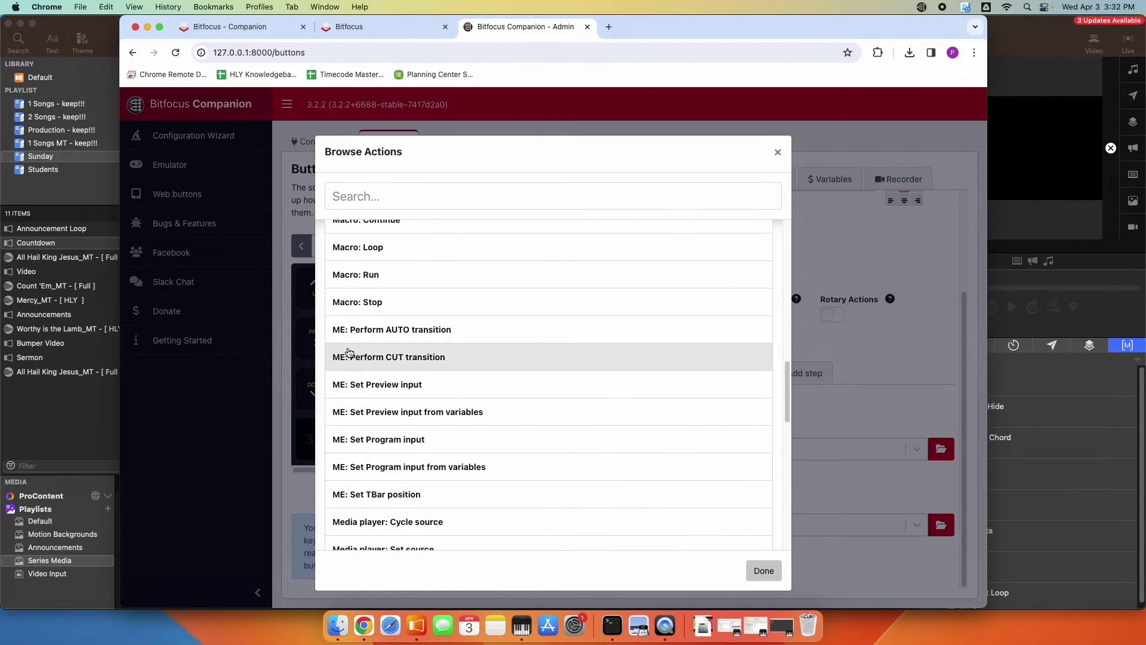
pyautogui.click(403, 333)
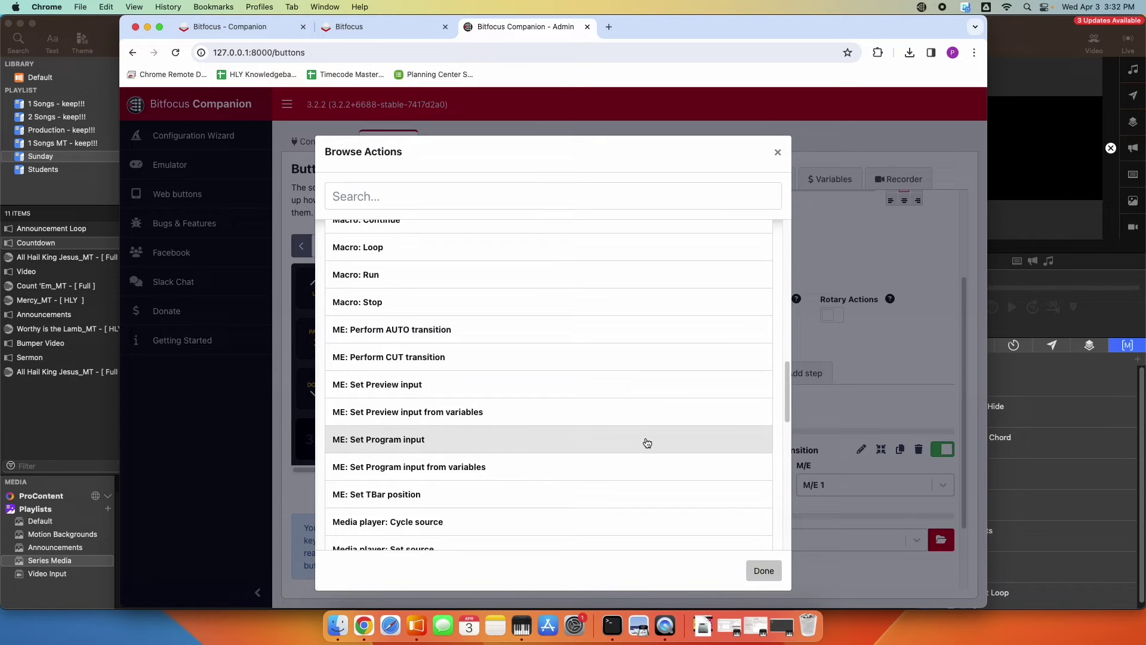
pyautogui.click(755, 570)
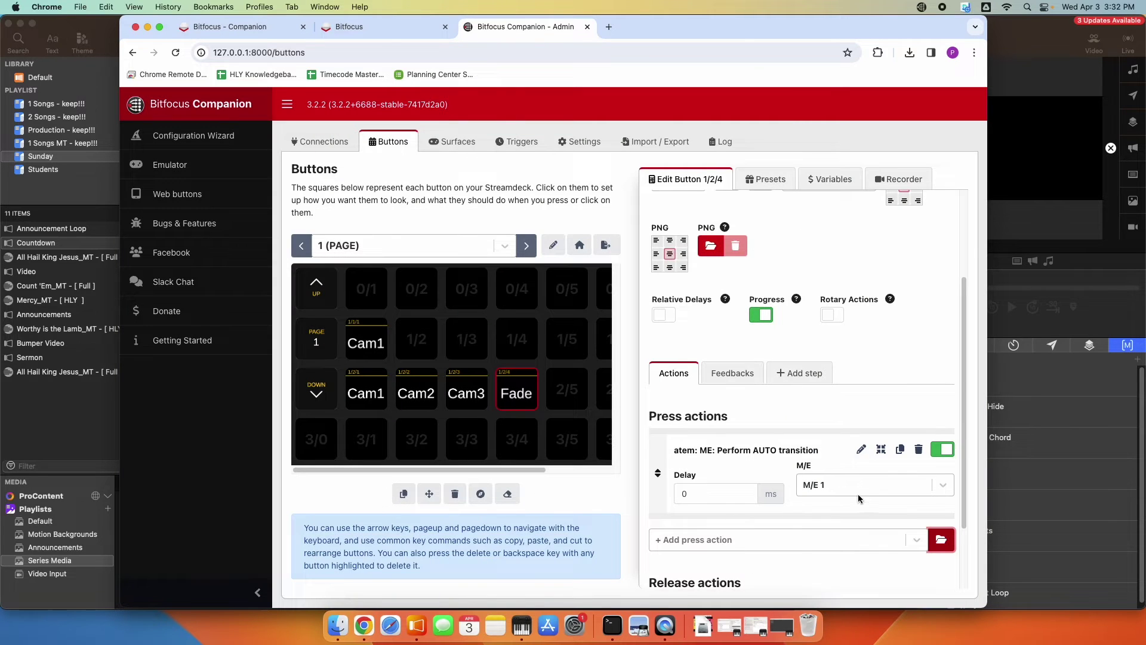
pyautogui.click(846, 489)
pyautogui.click(847, 488)
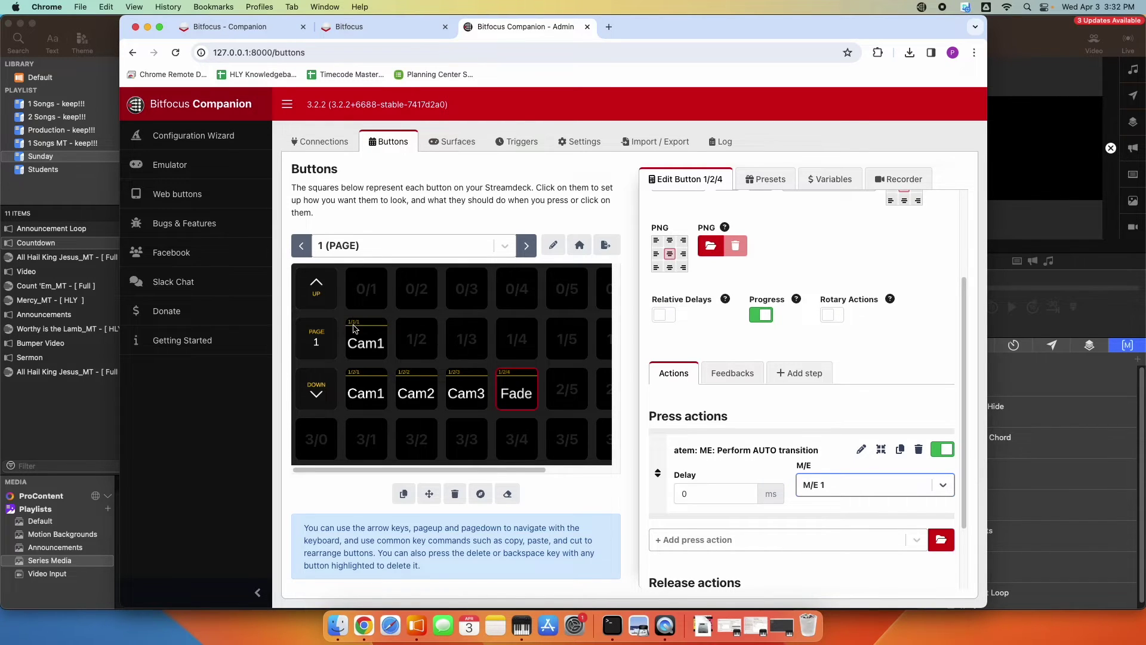
# Give the Cam1 program button a light pink background and red text.
pyautogui.click(369, 404)
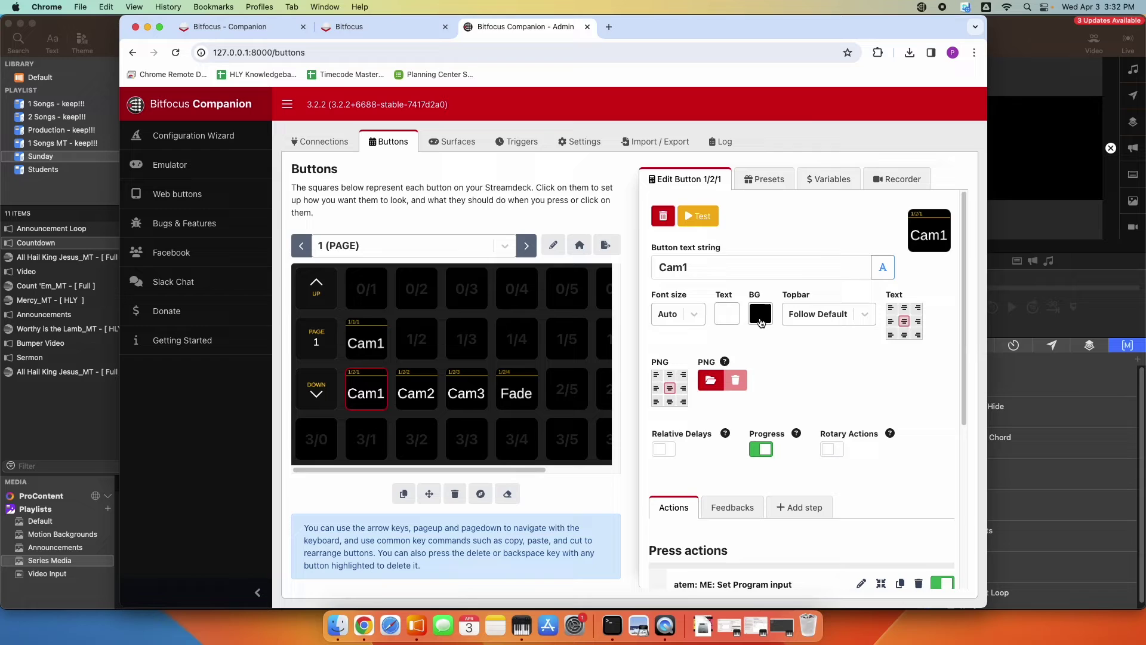
pyautogui.click(761, 320)
pyautogui.moveTo(714, 341); pyautogui.dragTo(792, 331)
pyautogui.click(740, 305)
pyautogui.click(726, 314)
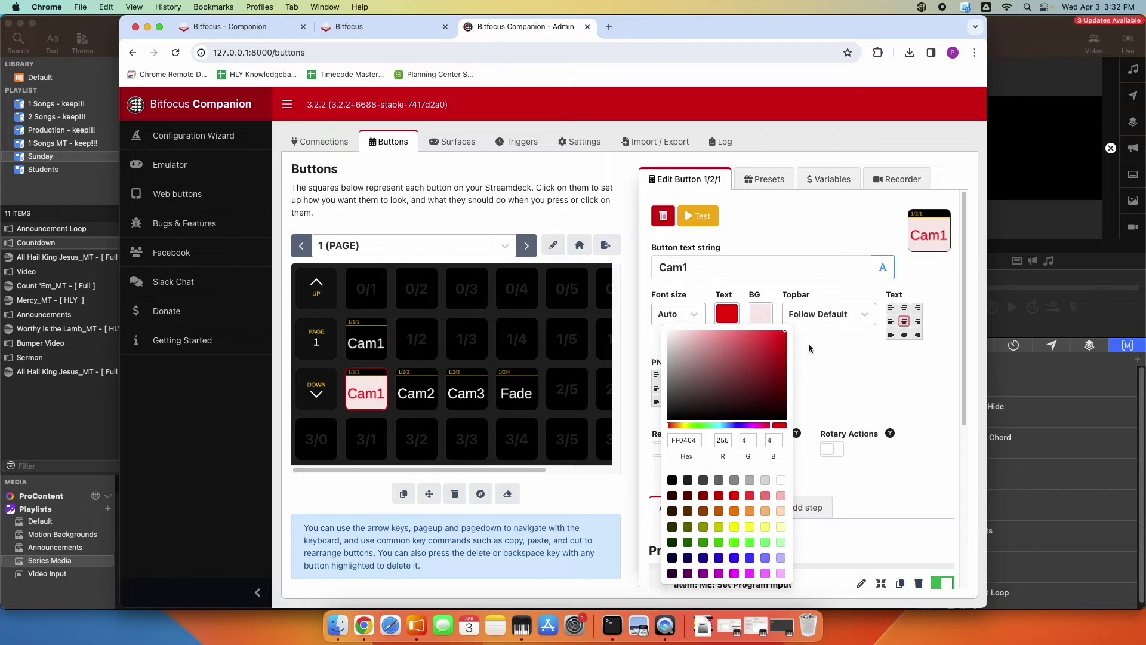
pyautogui.click(809, 345)
# Give the Cam2 program button a light pink background and red text.
pyautogui.click(421, 394)
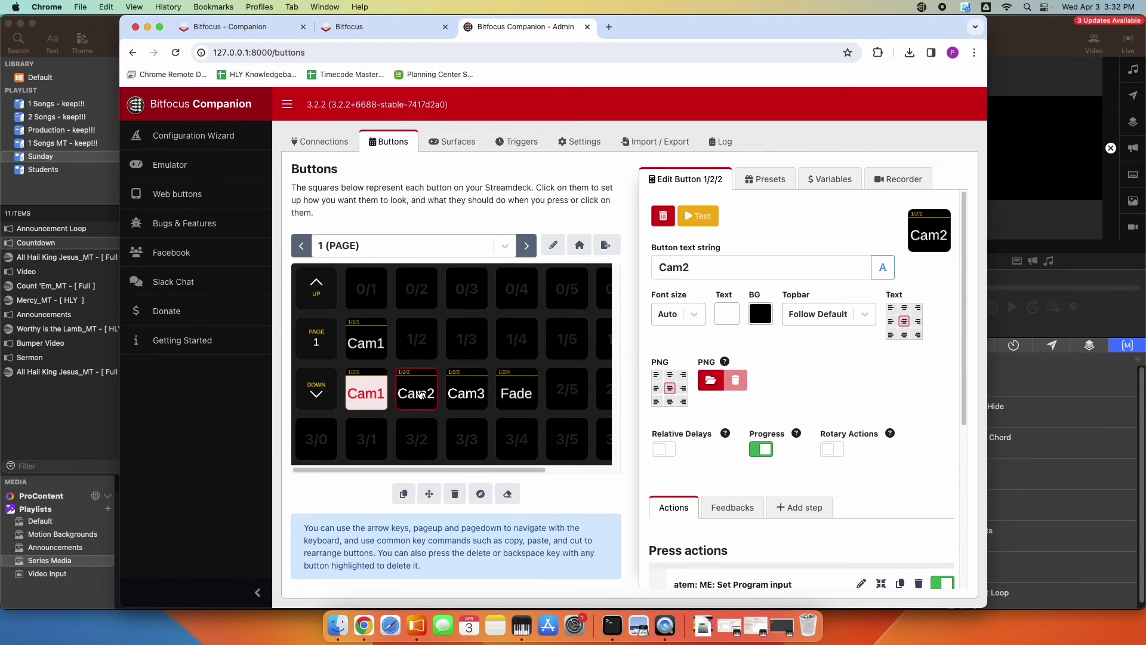
pyautogui.click(727, 313)
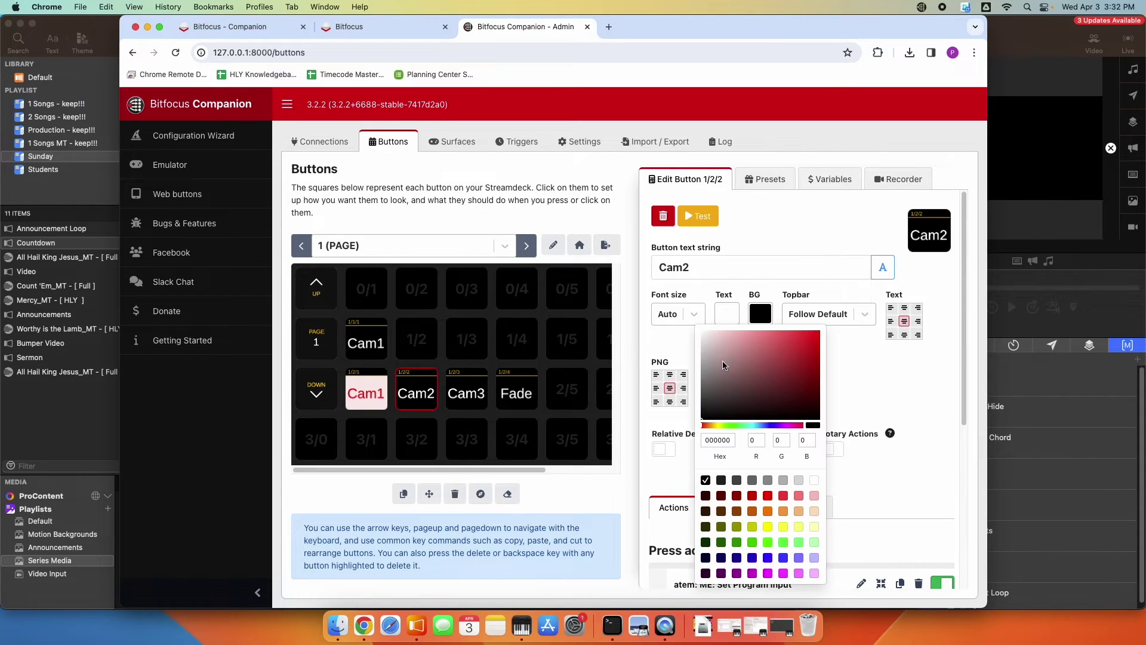
pyautogui.moveTo(722, 361); pyautogui.dragTo(690, 318)
pyautogui.click(742, 275)
pyautogui.click(725, 315)
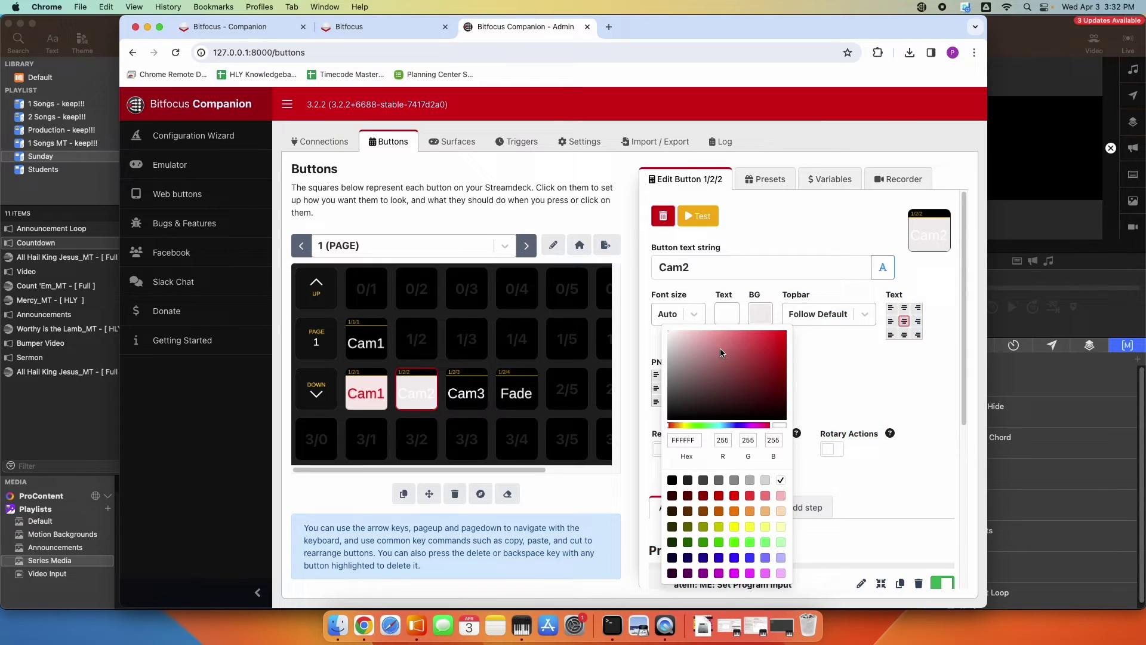
pyautogui.click(771, 368)
pyautogui.click(804, 347)
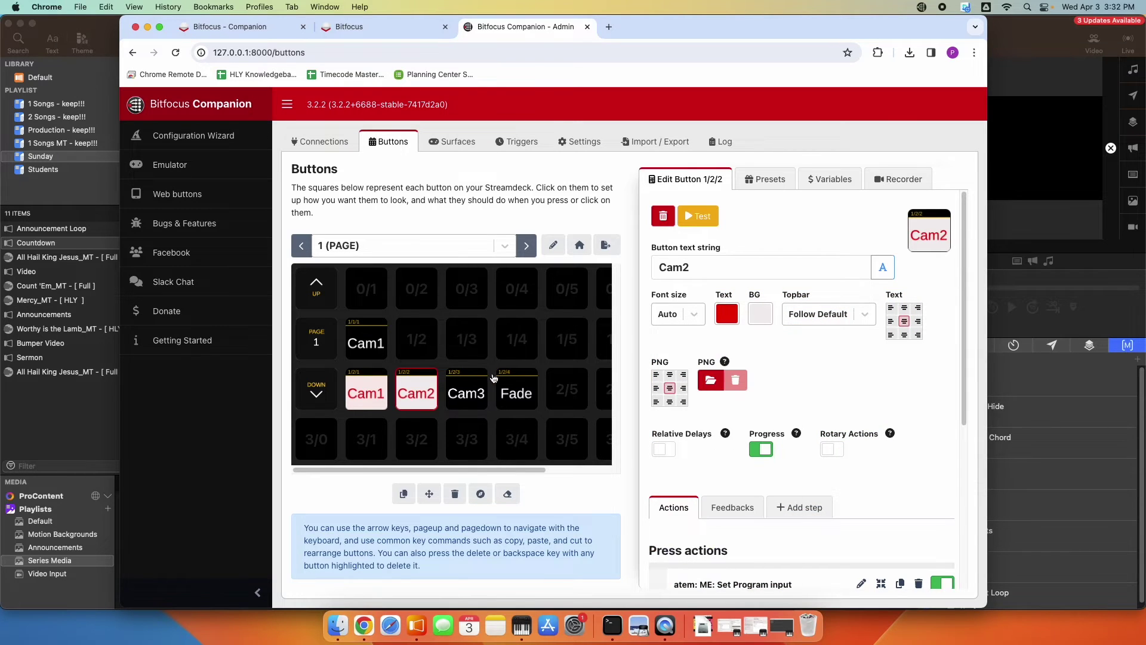
# Give the Cam3 program button a light pink background and red text.
pyautogui.click(481, 388)
pyautogui.click(760, 315)
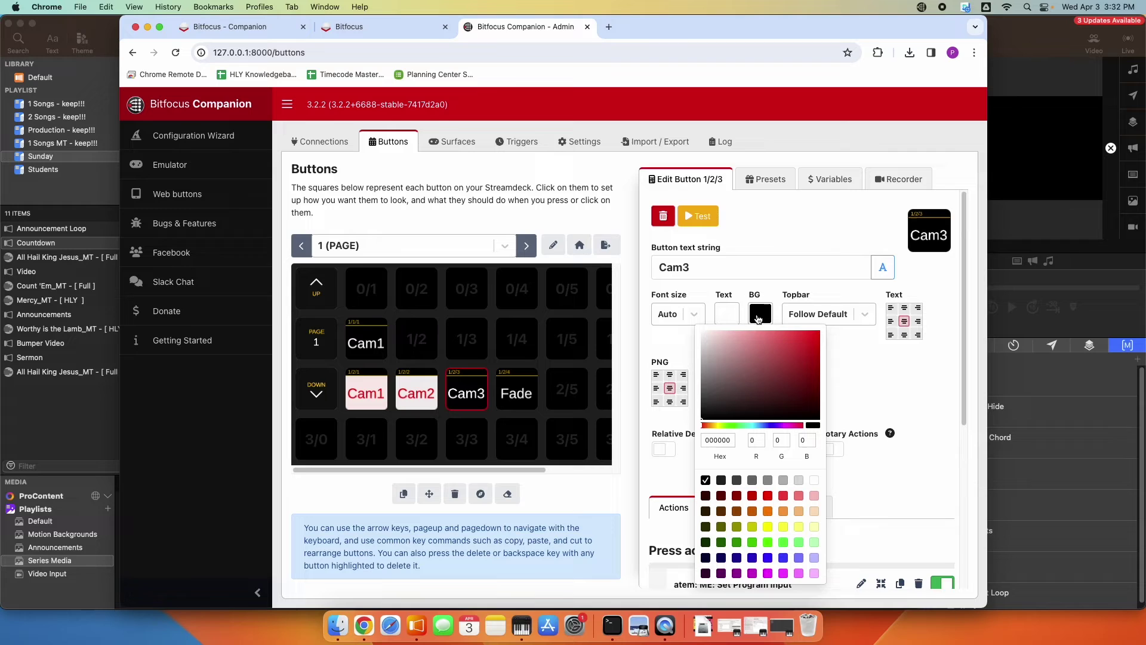
pyautogui.moveTo(770, 353)
pyautogui.mouseDown()
pyautogui.moveTo(694, 324)
pyautogui.moveTo(788, 331)
pyautogui.moveTo(782, 339)
pyautogui.mouseUp()
pyautogui.click(733, 317)
pyautogui.click(800, 339)
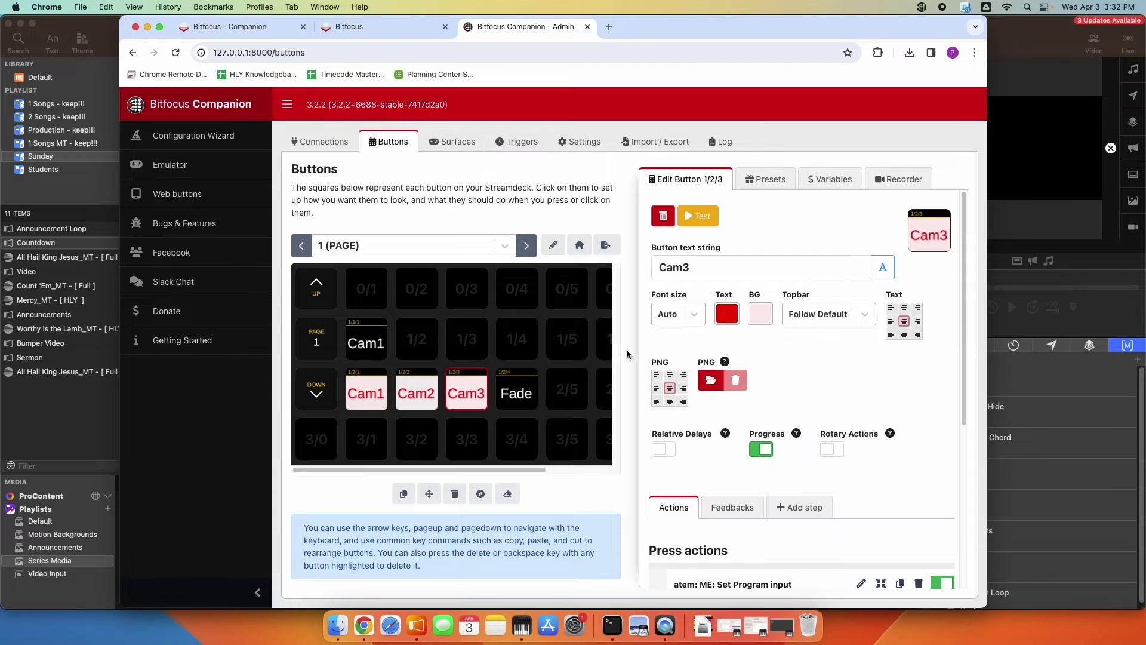
# Make the Cam1 preview button pink with green text, then pick it for copying.
pyautogui.click(366, 342)
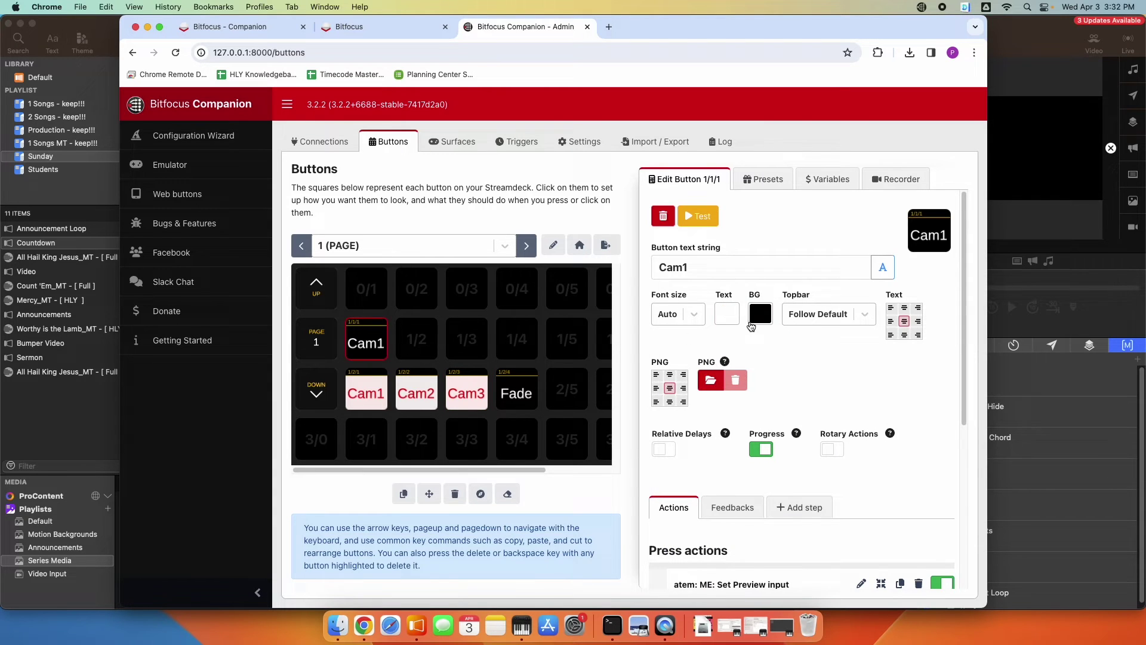
pyautogui.click(760, 313)
pyautogui.moveTo(716, 344); pyautogui.dragTo(688, 321)
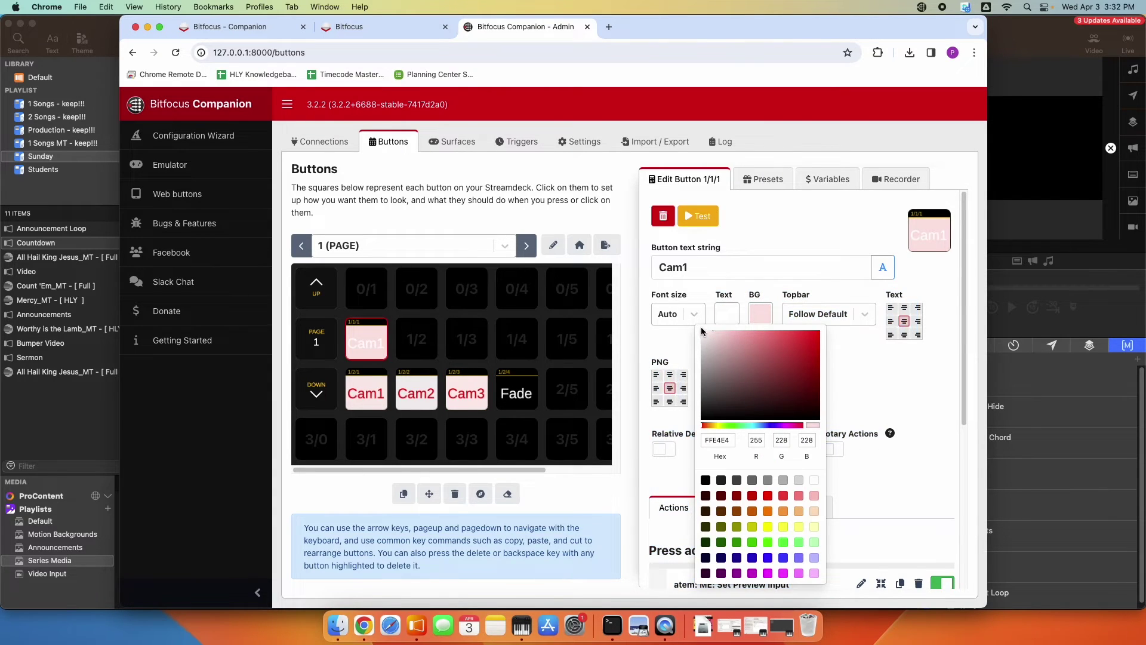
pyautogui.click(726, 313)
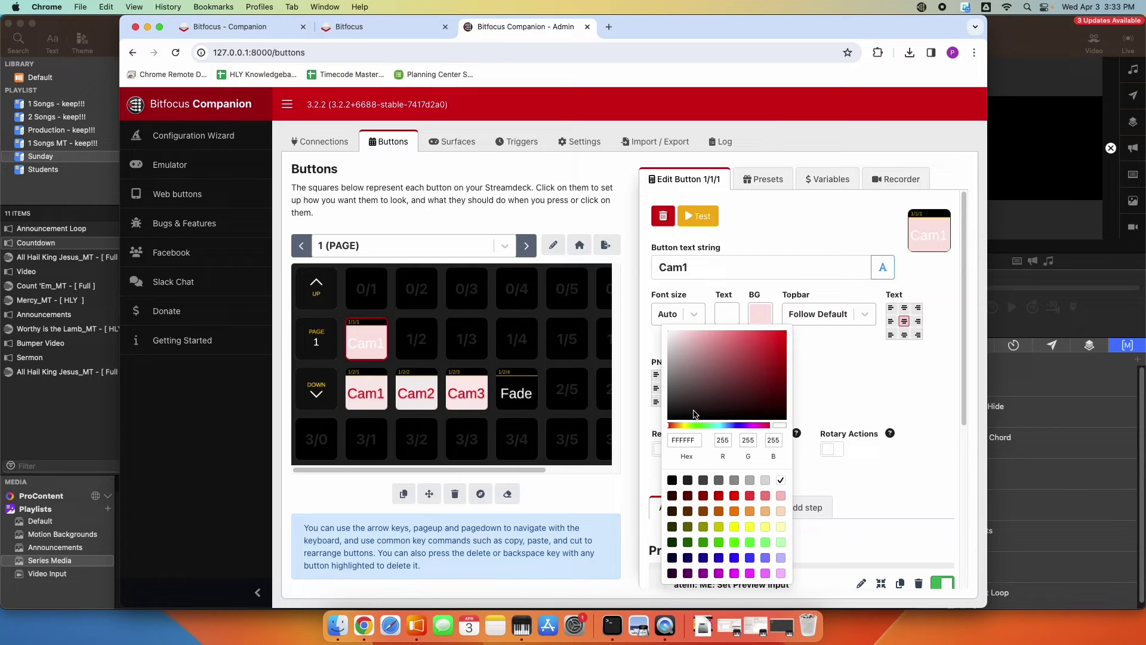
pyautogui.click(719, 542)
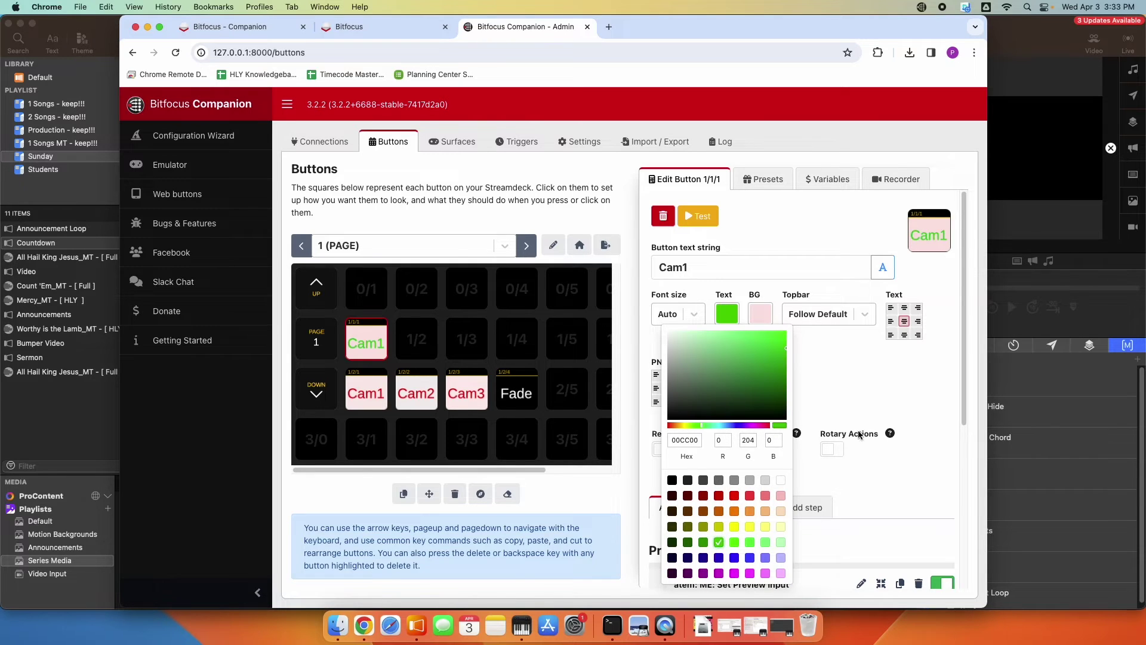
pyautogui.click(848, 381)
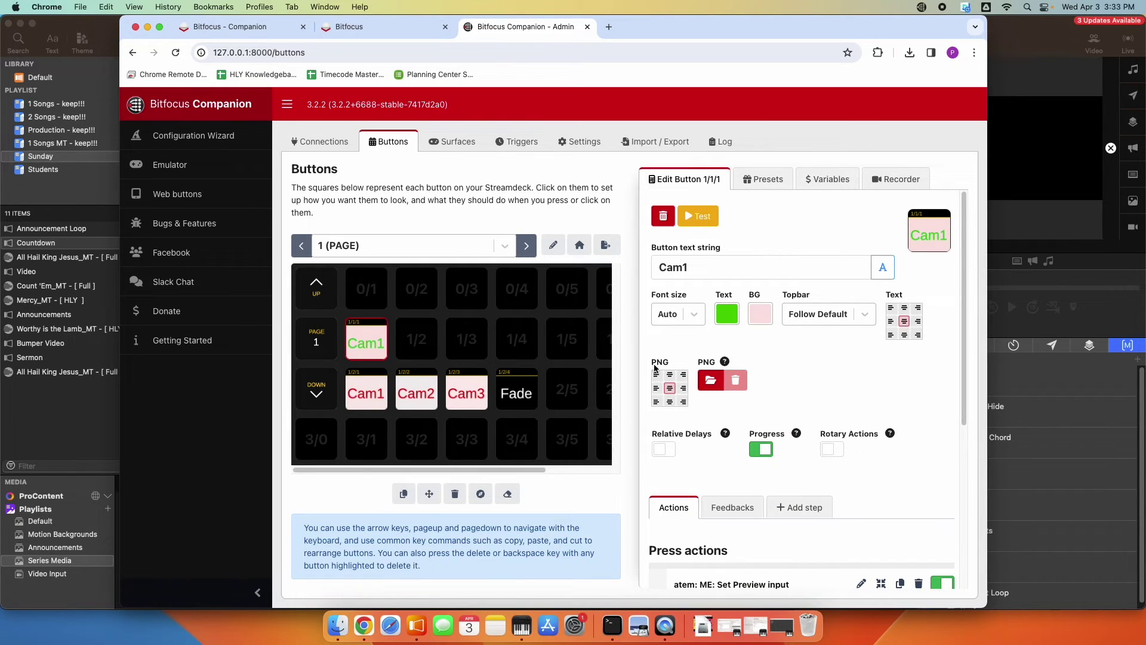
pyautogui.click(404, 495)
pyautogui.click(366, 343)
# Paste the Cam1 preview copy into 1/1/2, rename it 'Cam2', and preview input Cam2.
pyautogui.click(417, 339)
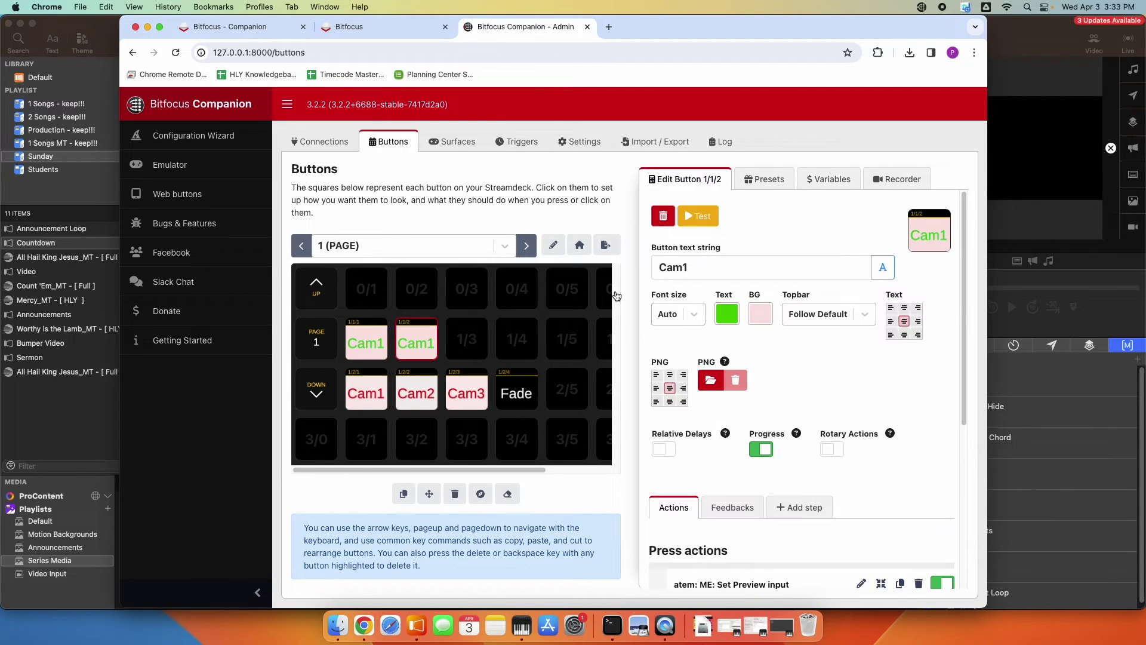
pyautogui.click(707, 263)
pyautogui.press('BackSpace')
pyautogui.write('2')
pyautogui.scroll(-5, 809, 482)
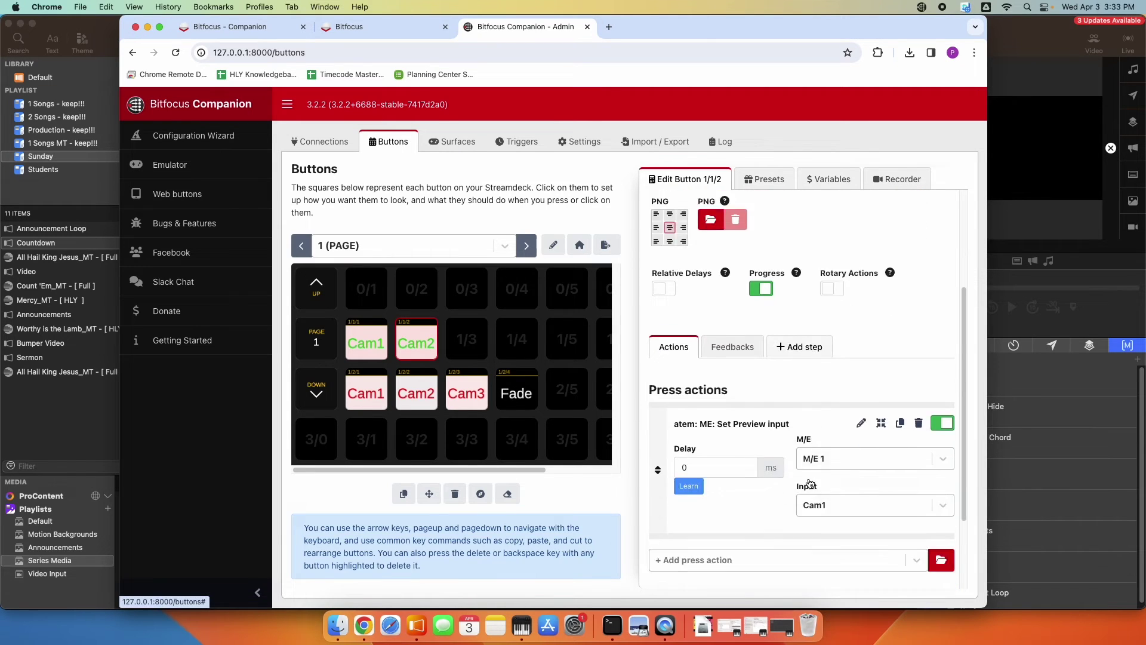
pyautogui.click(843, 412)
pyautogui.click(833, 507)
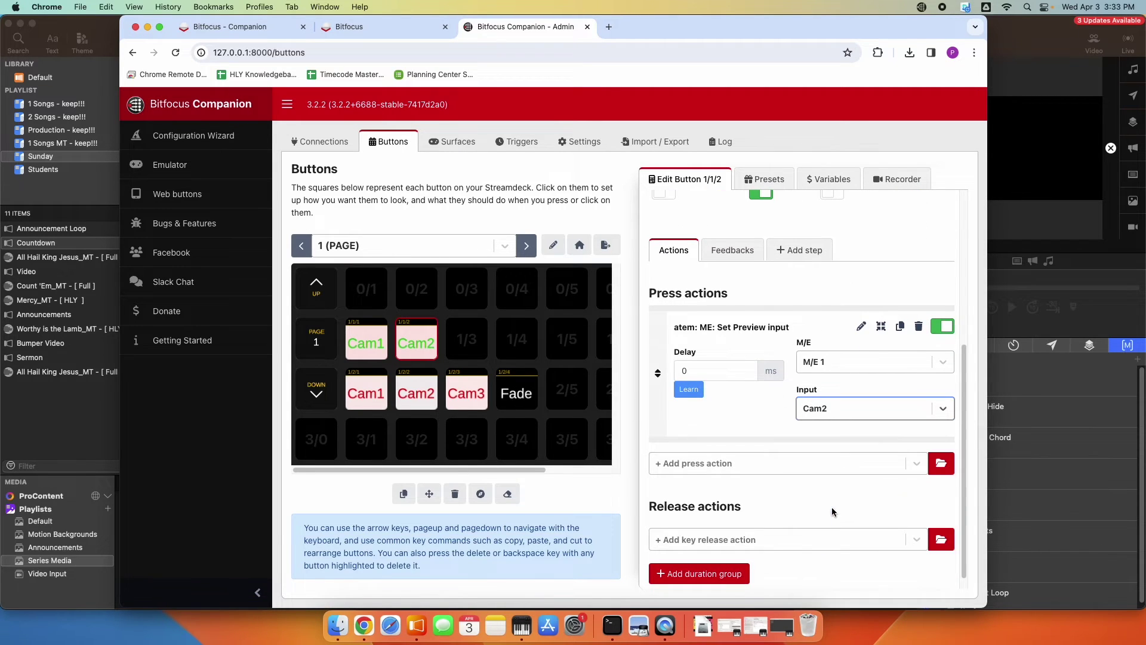
pyautogui.click(419, 338)
# Copy Cam2 into 1/1/3, rename it 'Cam3', and set its preview input to Cam3.
pyautogui.click(404, 493)
pyautogui.click(418, 340)
pyautogui.click(466, 340)
pyautogui.click(717, 267)
pyautogui.press('BackSpace')
pyautogui.write('4')
pyautogui.press('BackSpace')
pyautogui.write('3')
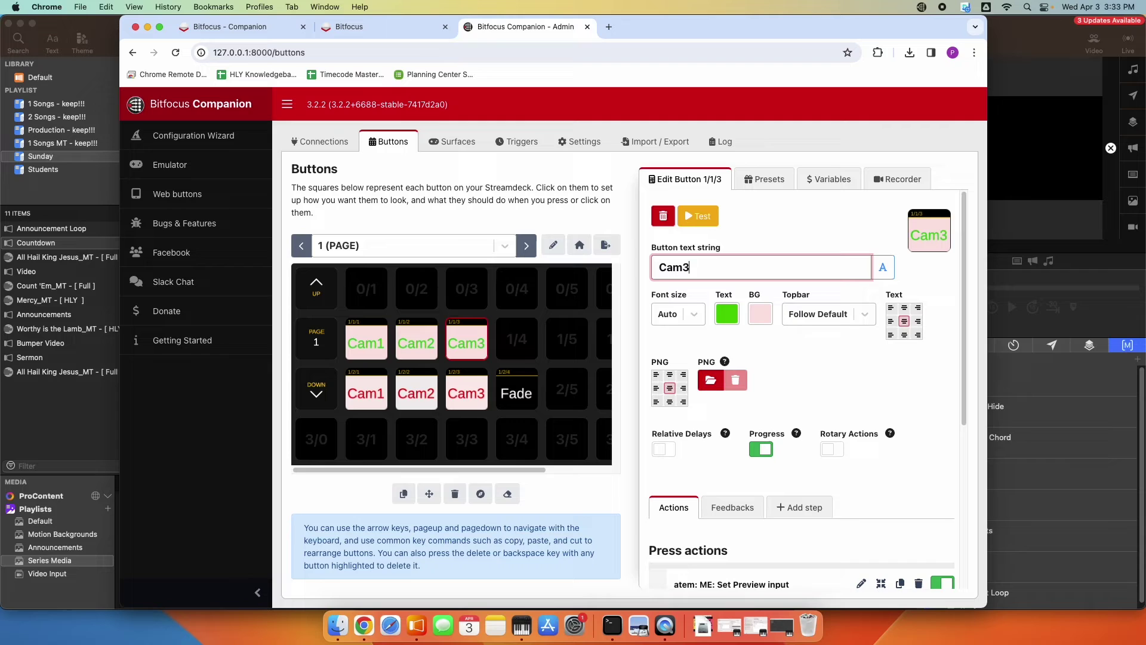
pyautogui.scroll(-3, 790, 494)
pyautogui.scroll(-2, 790, 494)
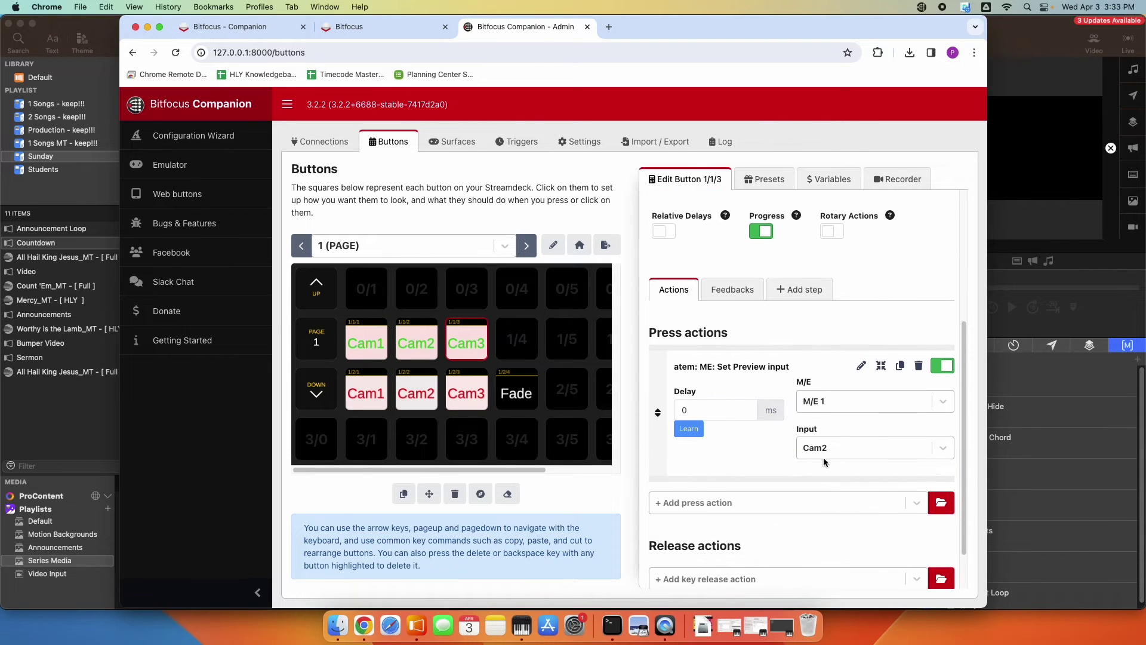
pyautogui.click(822, 453)
pyautogui.click(828, 564)
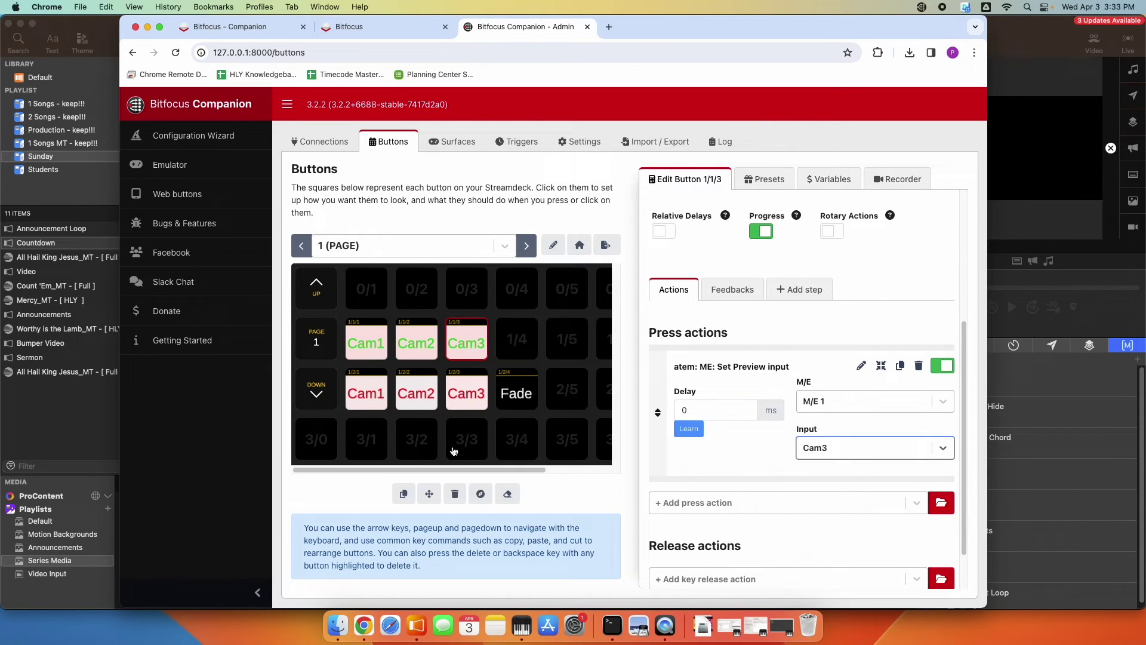
pyautogui.click(364, 482)
pyautogui.click(517, 403)
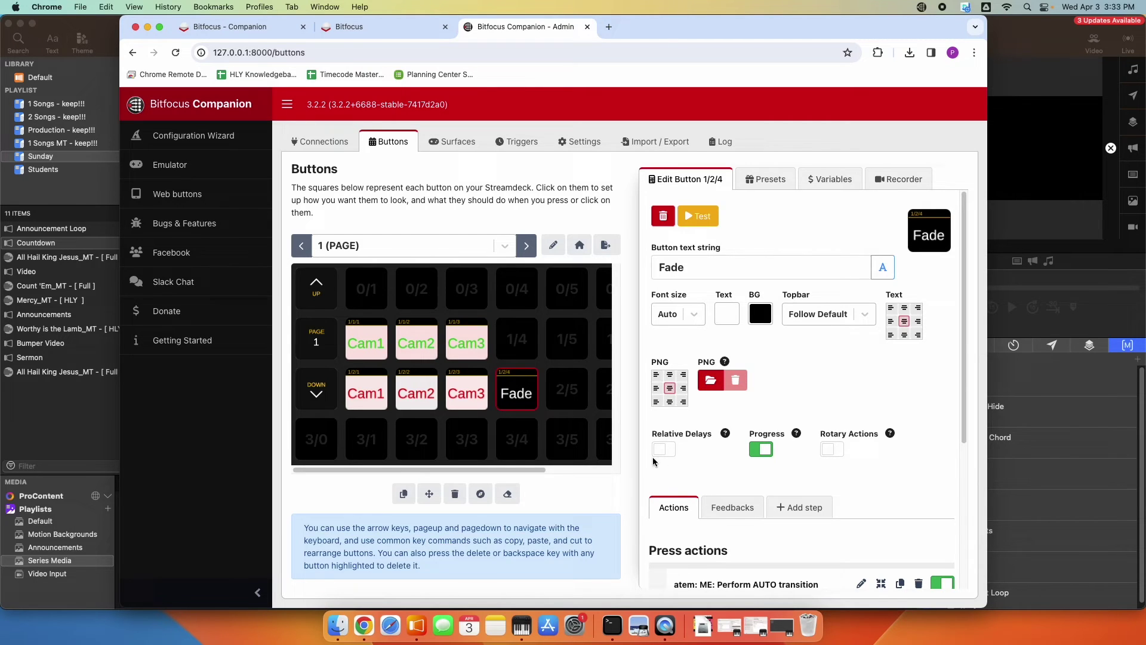
# Create a new button in the empty slot and label it 'On Air'.
pyautogui.click(515, 296)
pyautogui.click(675, 220)
pyautogui.click(693, 269)
pyautogui.write('On Air')
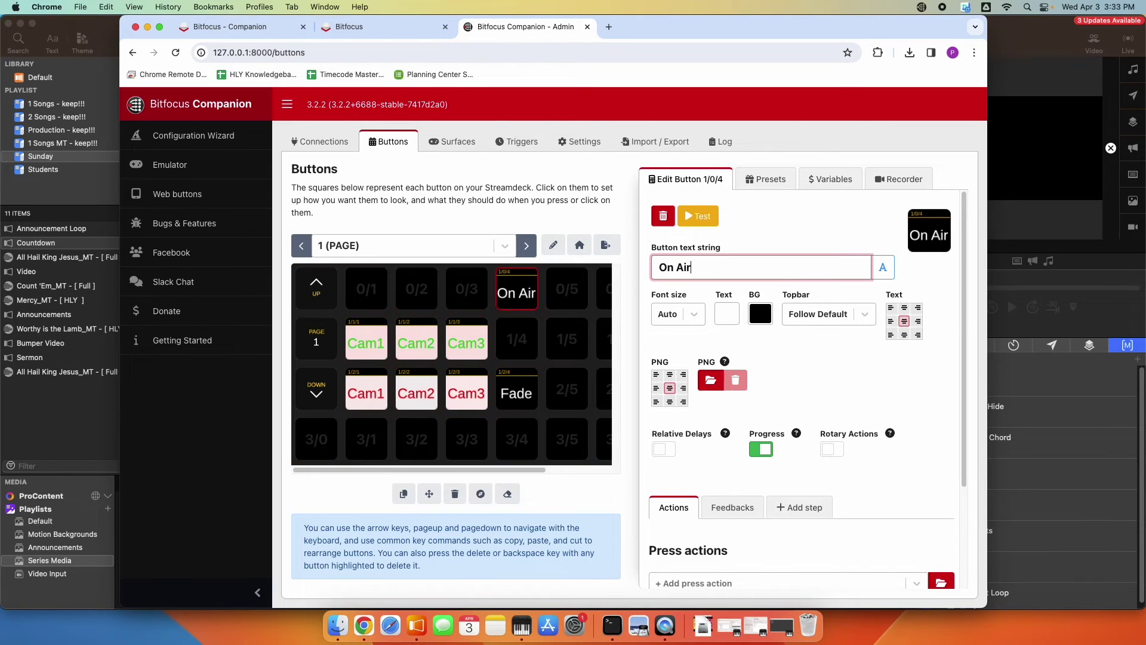
# Add the ATEM 'Downstream key: Set OnAir' press action for key 1 to the On Air button.
pyautogui.scroll(-3, 838, 481)
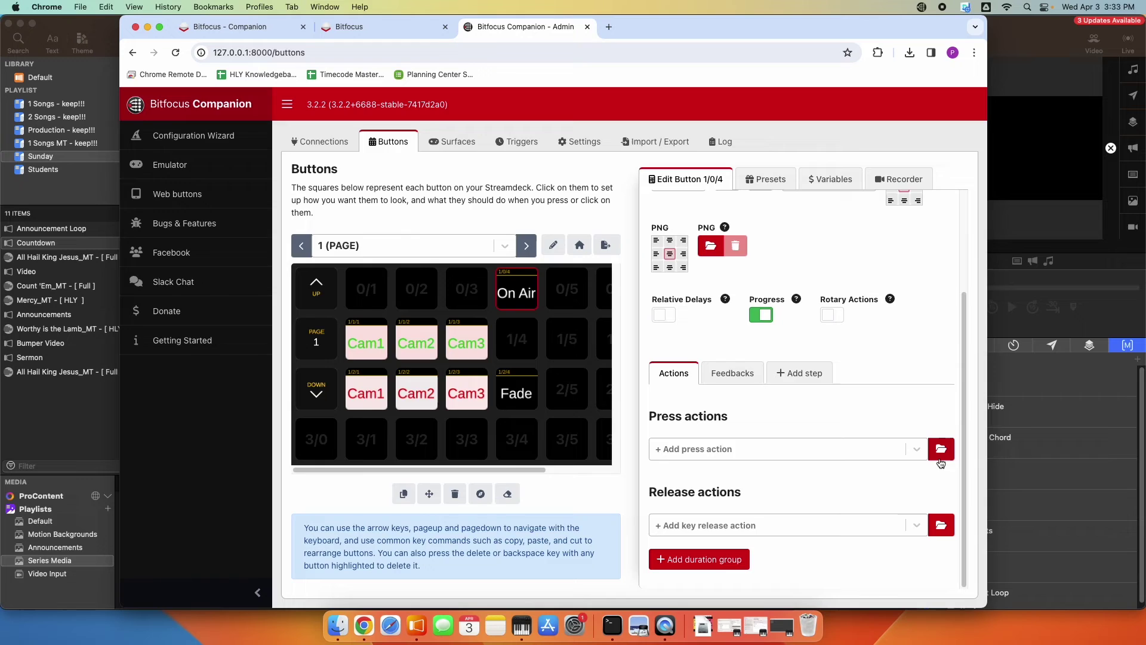
pyautogui.click(940, 449)
pyautogui.click(438, 337)
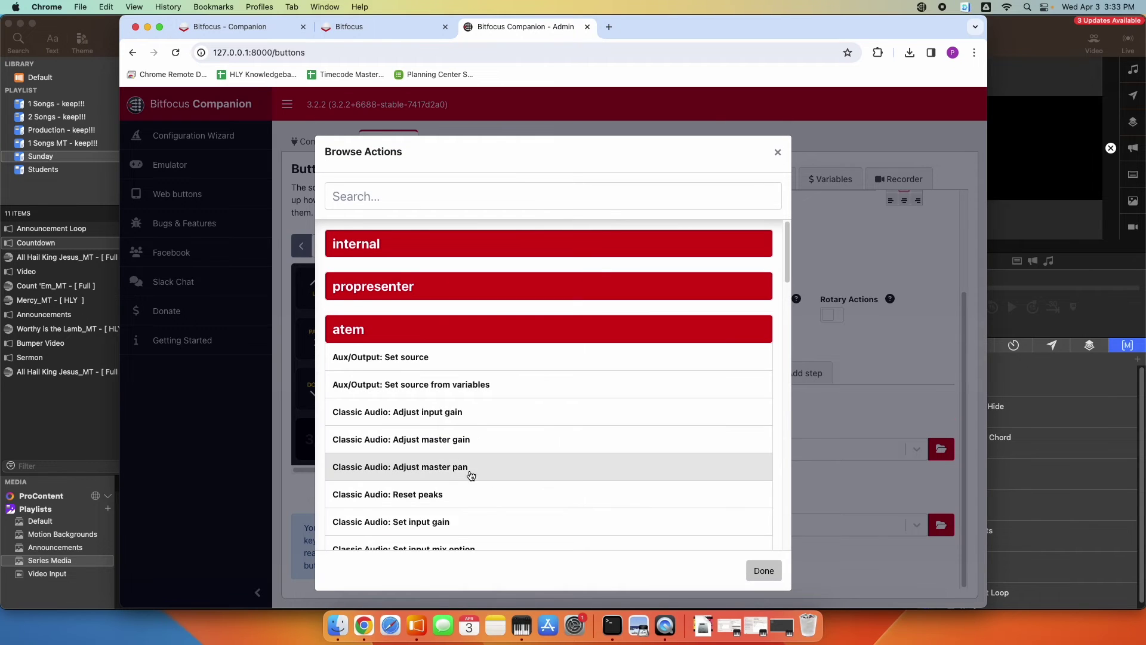
pyautogui.scroll(-5, 491, 475)
pyautogui.scroll(-2, 492, 479)
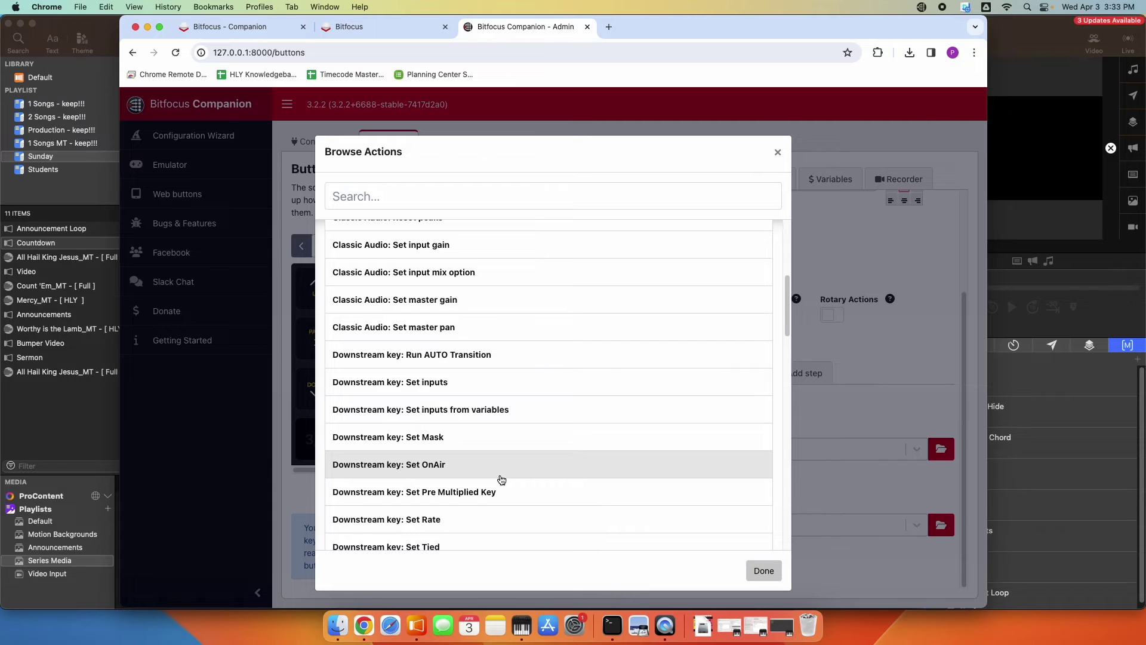
pyautogui.click(418, 469)
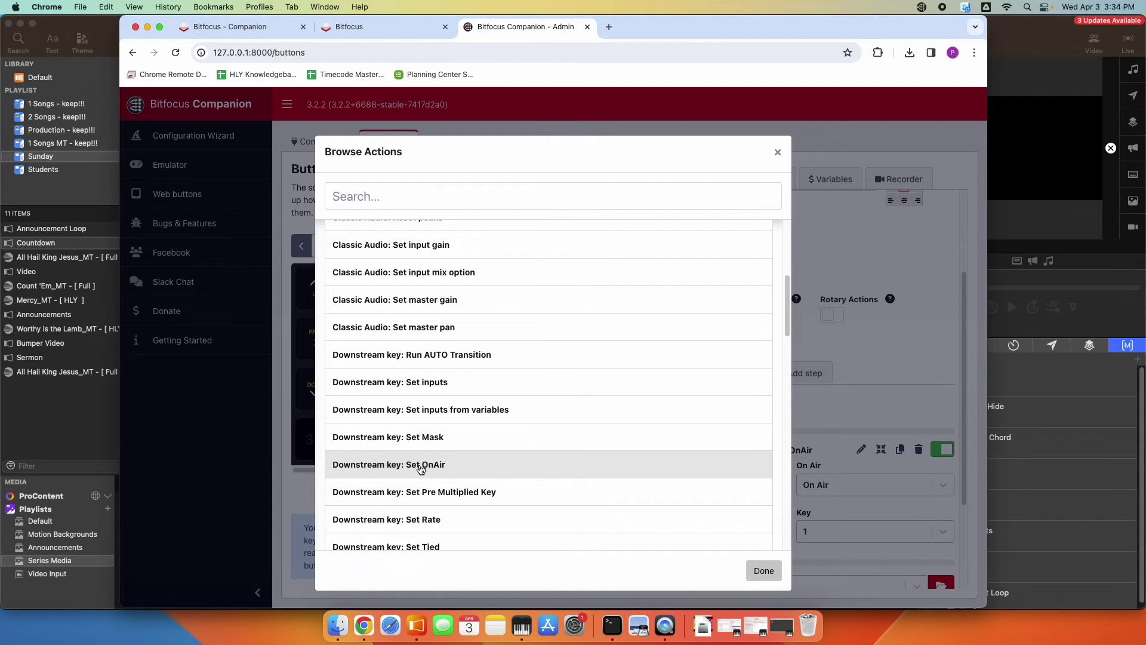
pyautogui.click(778, 152)
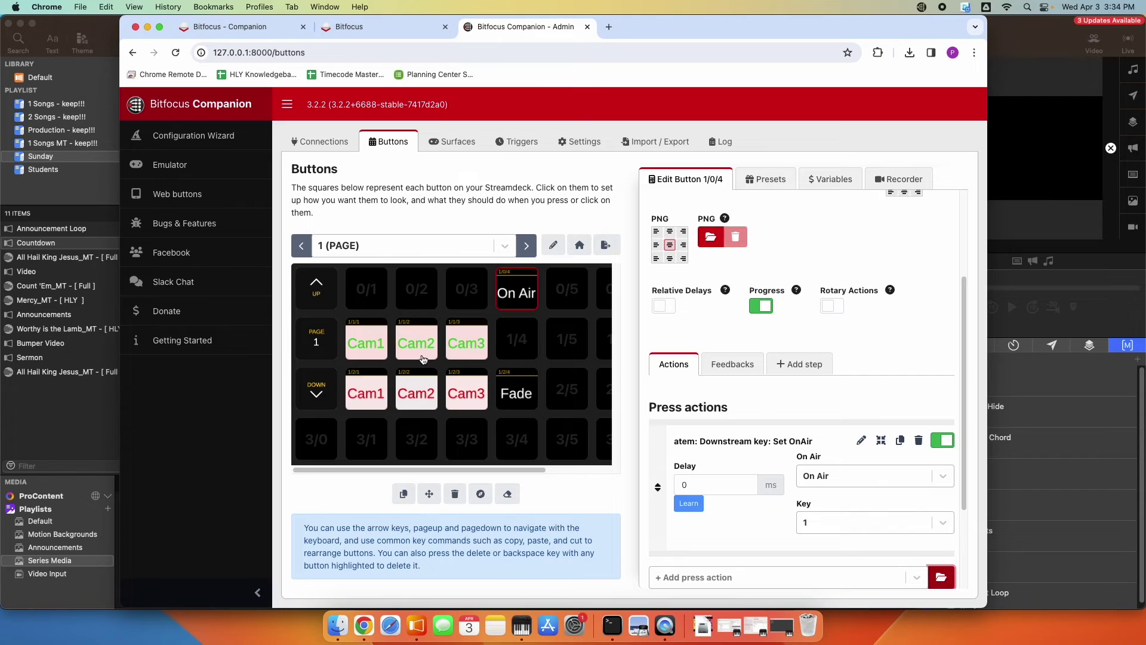
# Give button 1/2/1 an ATEM 'ME: One ME program source' feedback with input Cam1.
pyautogui.click(374, 393)
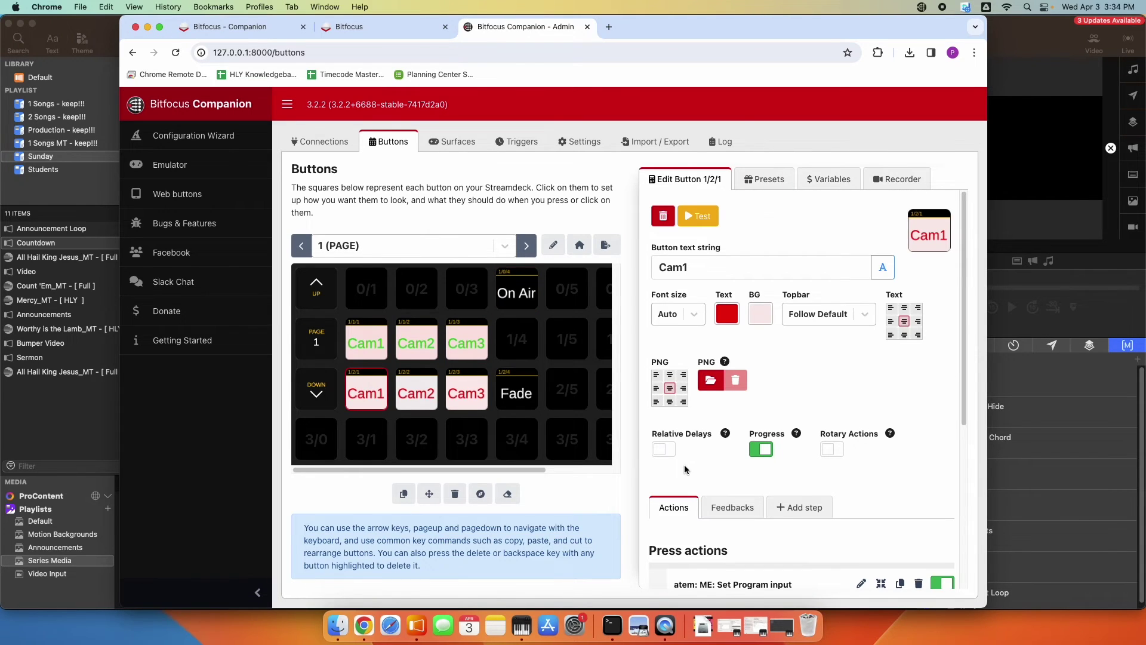
pyautogui.scroll(-5, 685, 464)
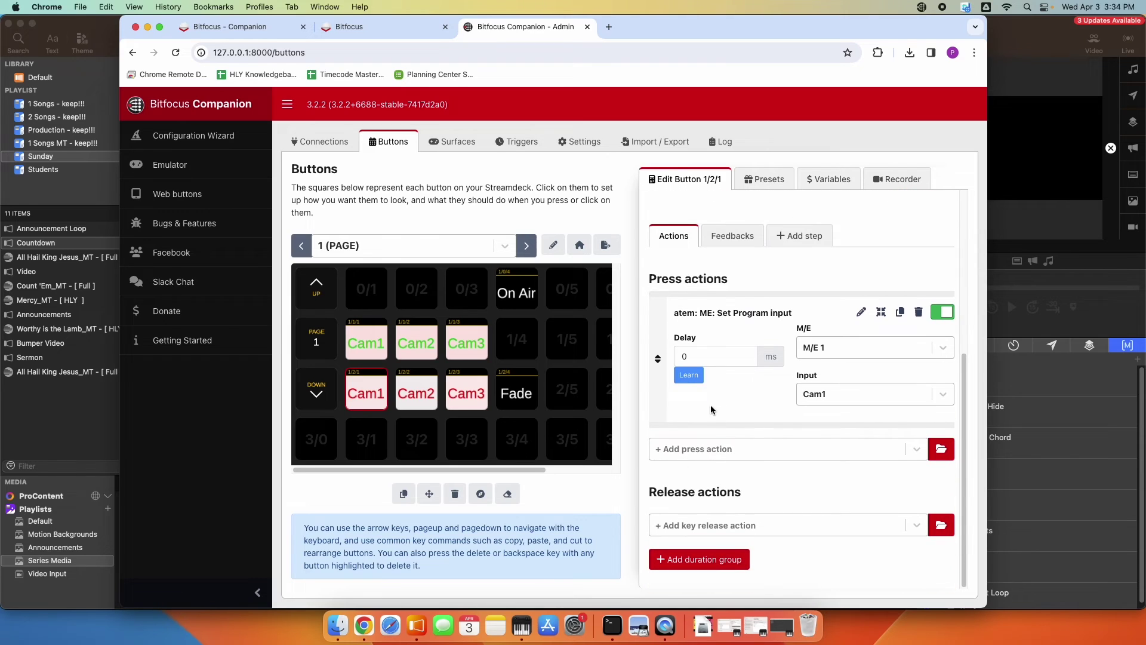
pyautogui.click(726, 240)
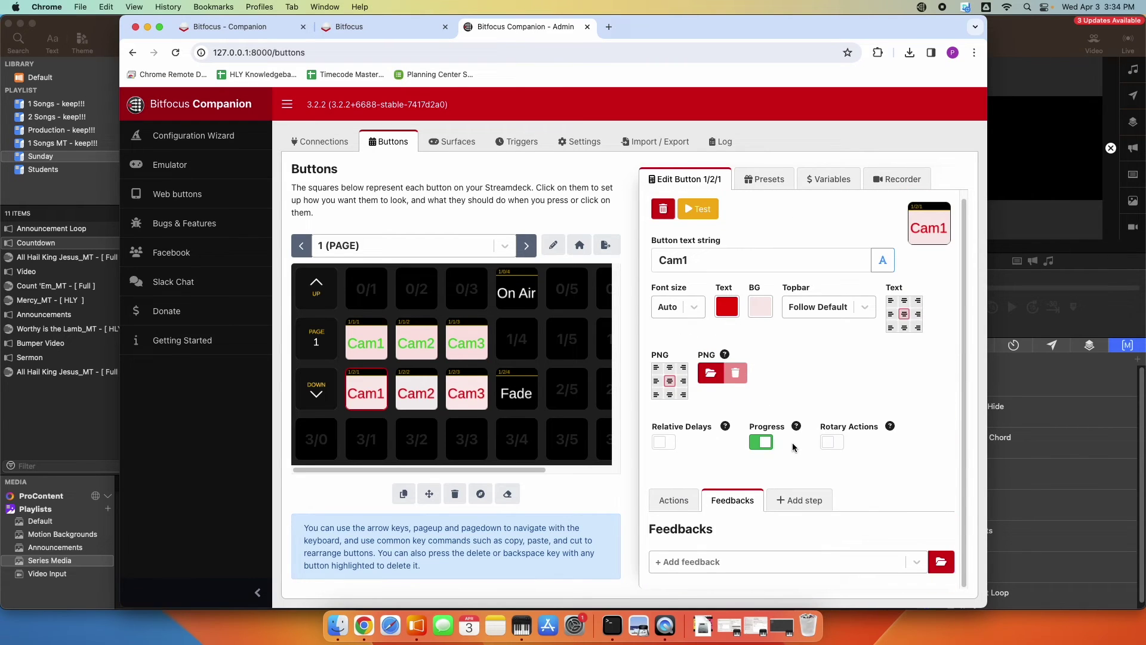
pyautogui.click(941, 561)
pyautogui.click(382, 327)
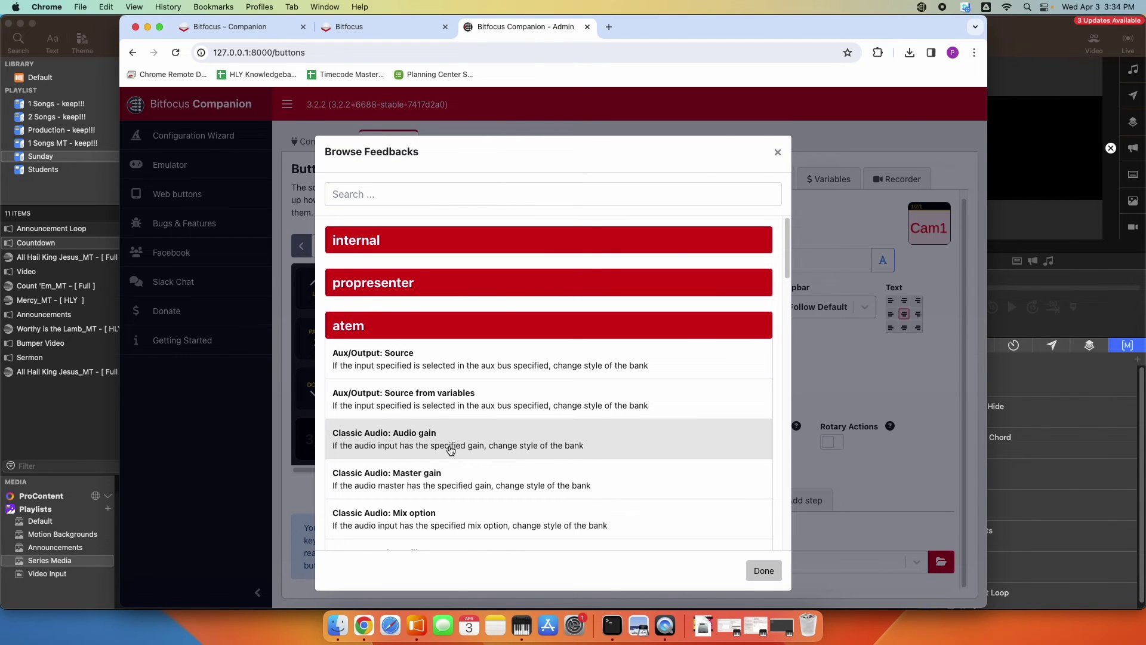
pyautogui.scroll(-5, 448, 452)
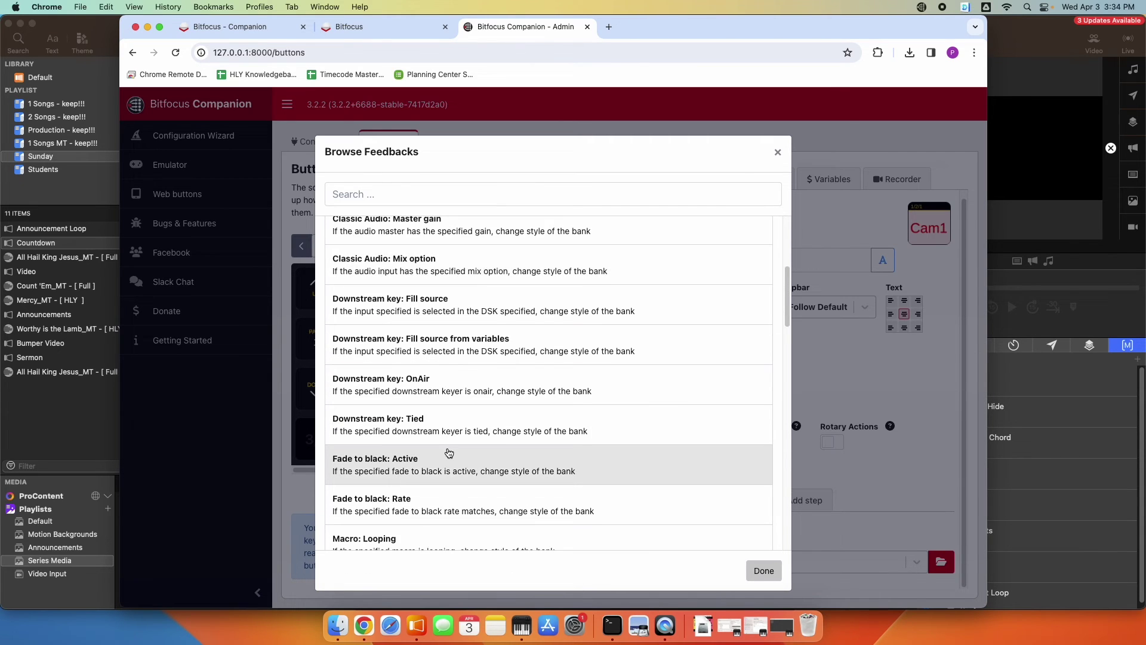
pyautogui.scroll(-4, 449, 452)
pyautogui.scroll(-3, 449, 452)
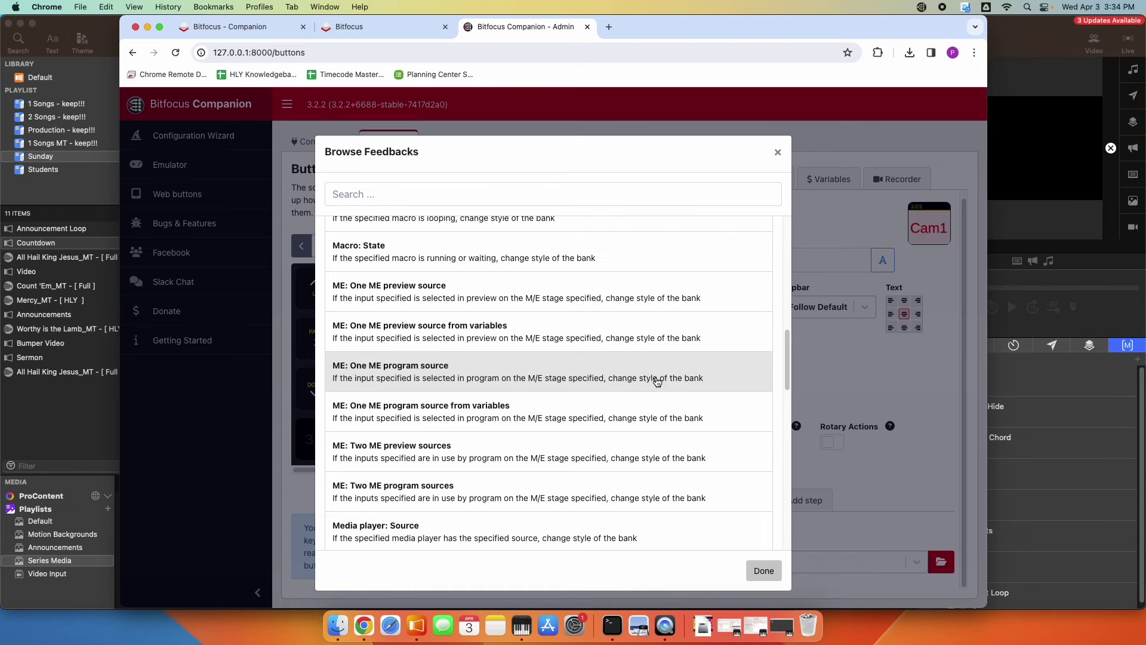
pyautogui.click(411, 376)
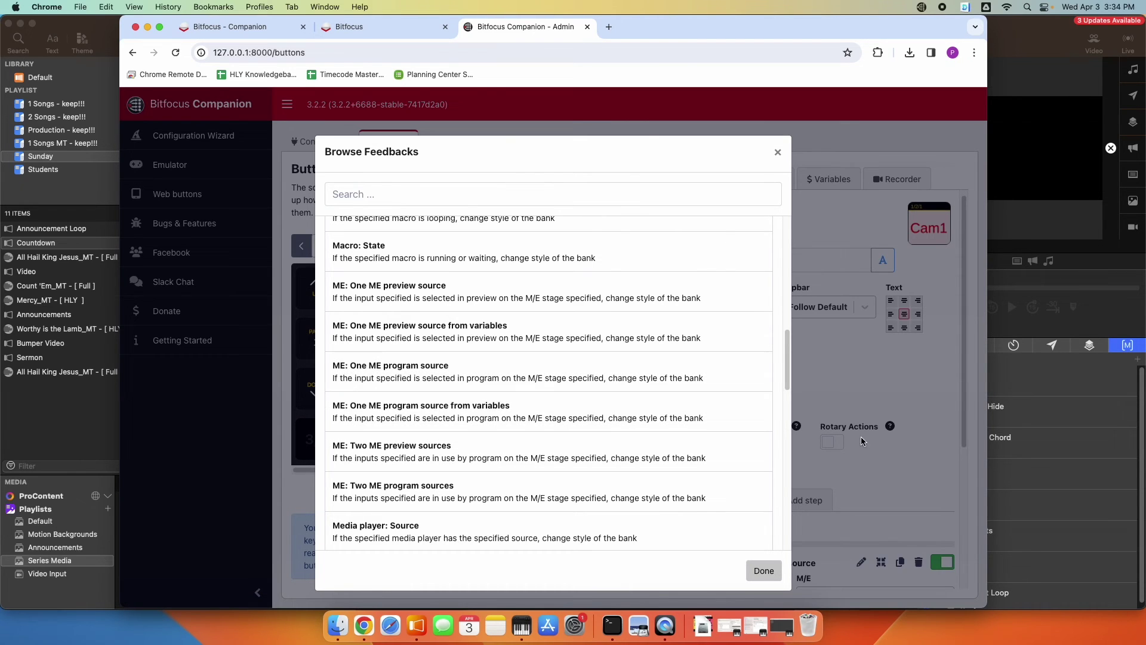
pyautogui.click(877, 476)
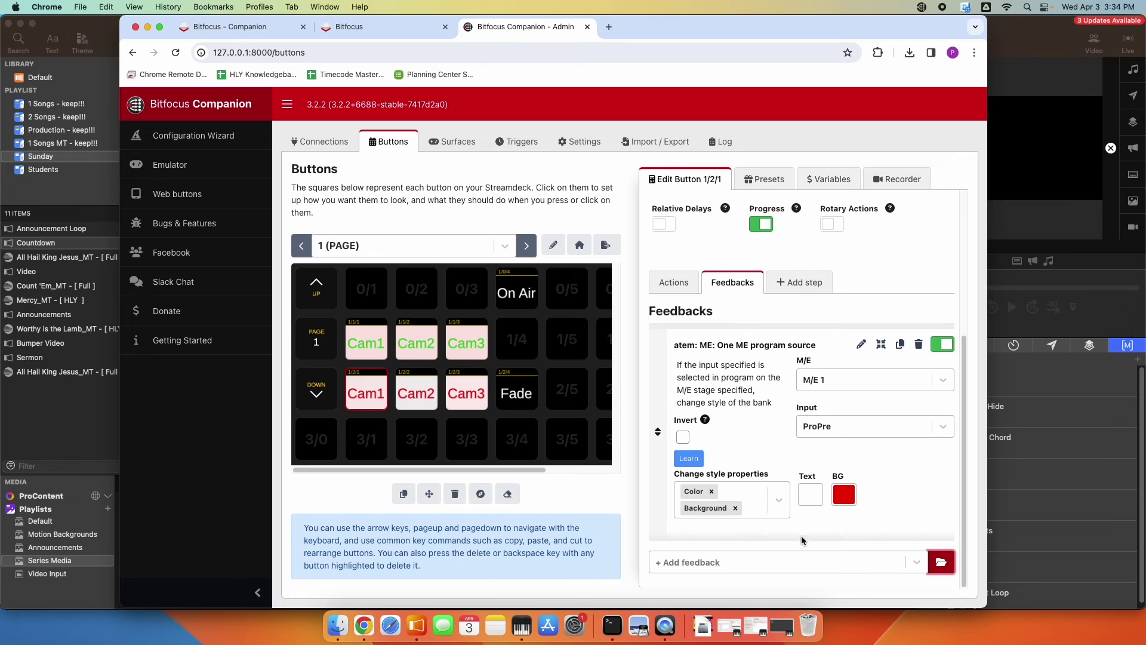
pyautogui.click(820, 431)
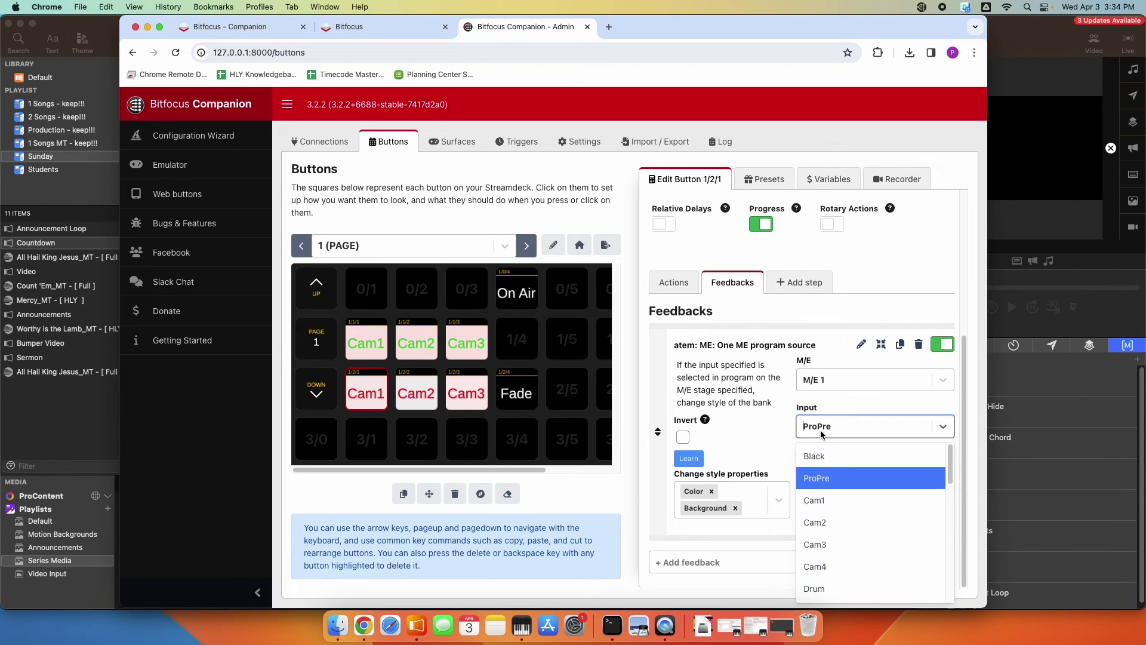
pyautogui.click(823, 499)
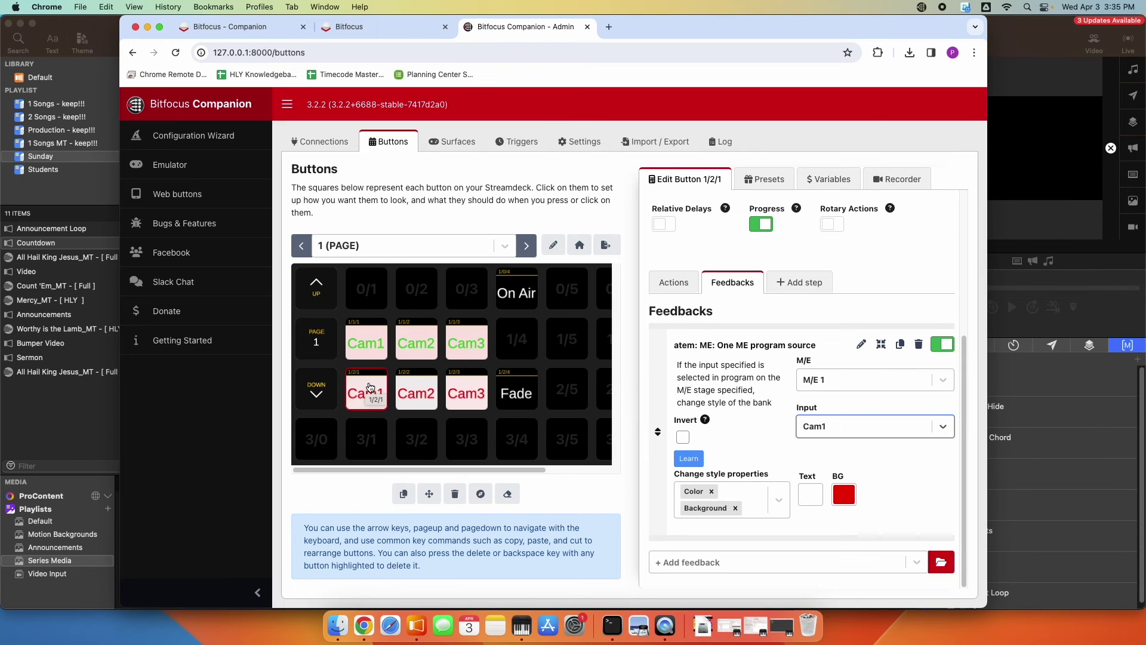
# Add the 'ME: One ME program source' feedback to button 1/2/2 with input Cam2.
pyautogui.click(416, 396)
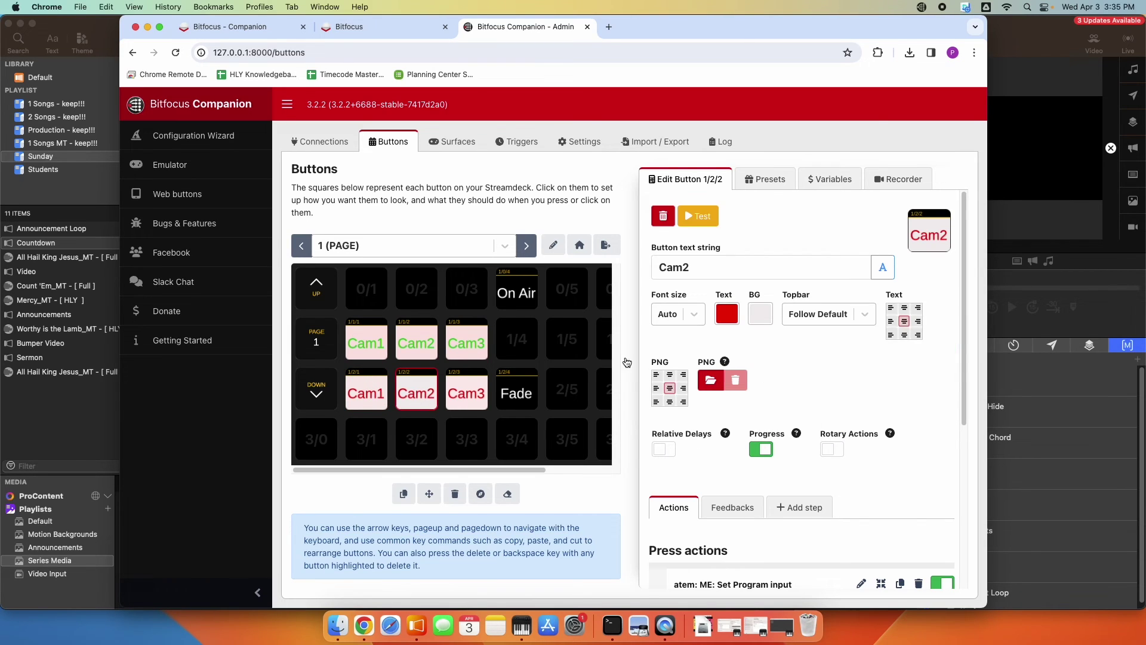
pyautogui.scroll(-5, 770, 497)
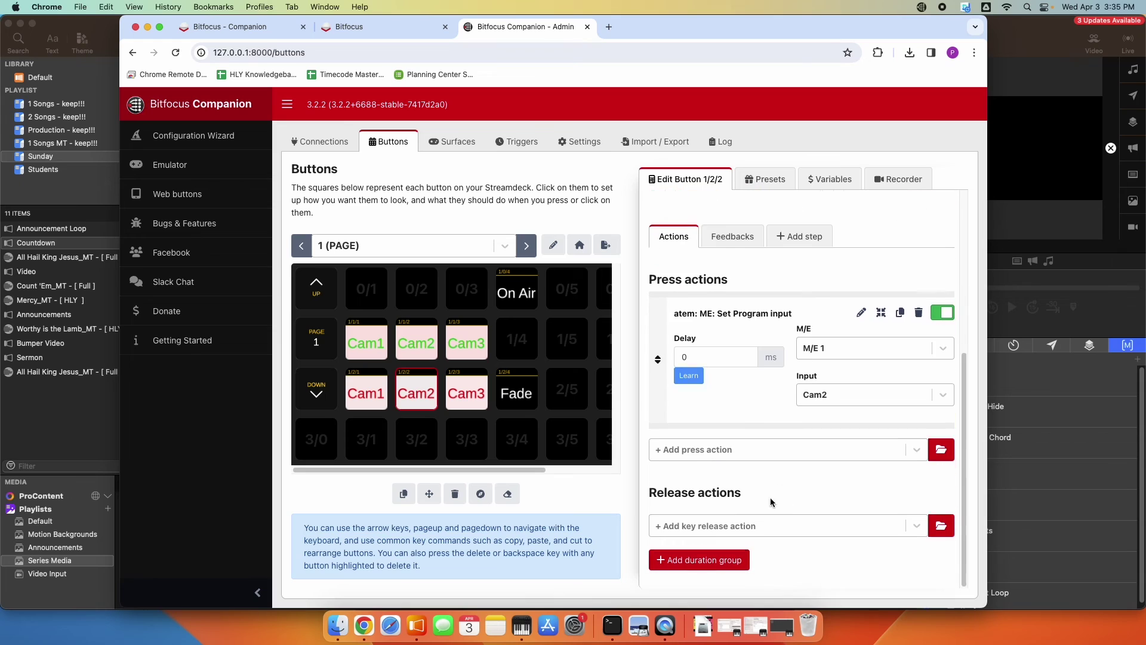
pyautogui.click(729, 236)
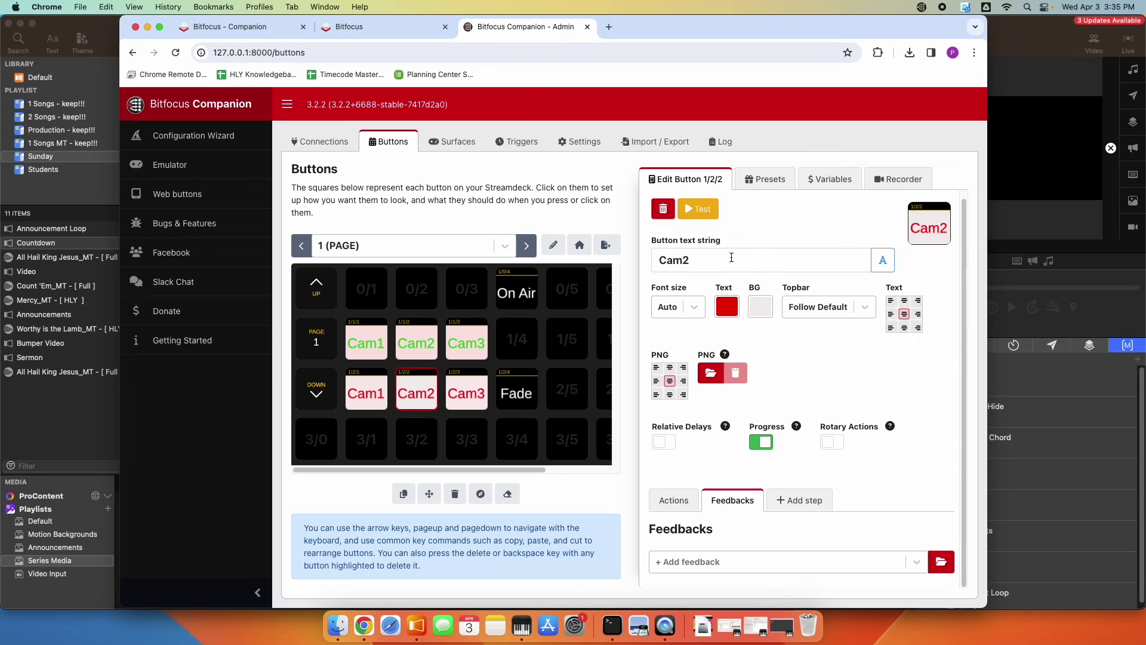
pyautogui.click(797, 560)
pyautogui.click(911, 562)
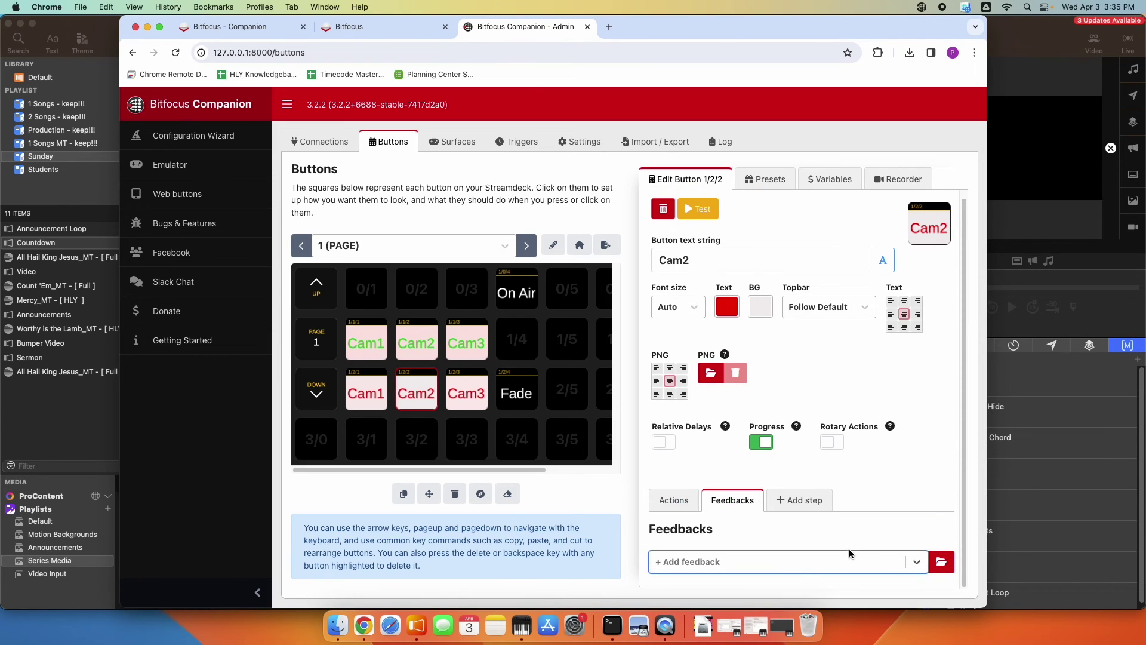
pyautogui.click(915, 567)
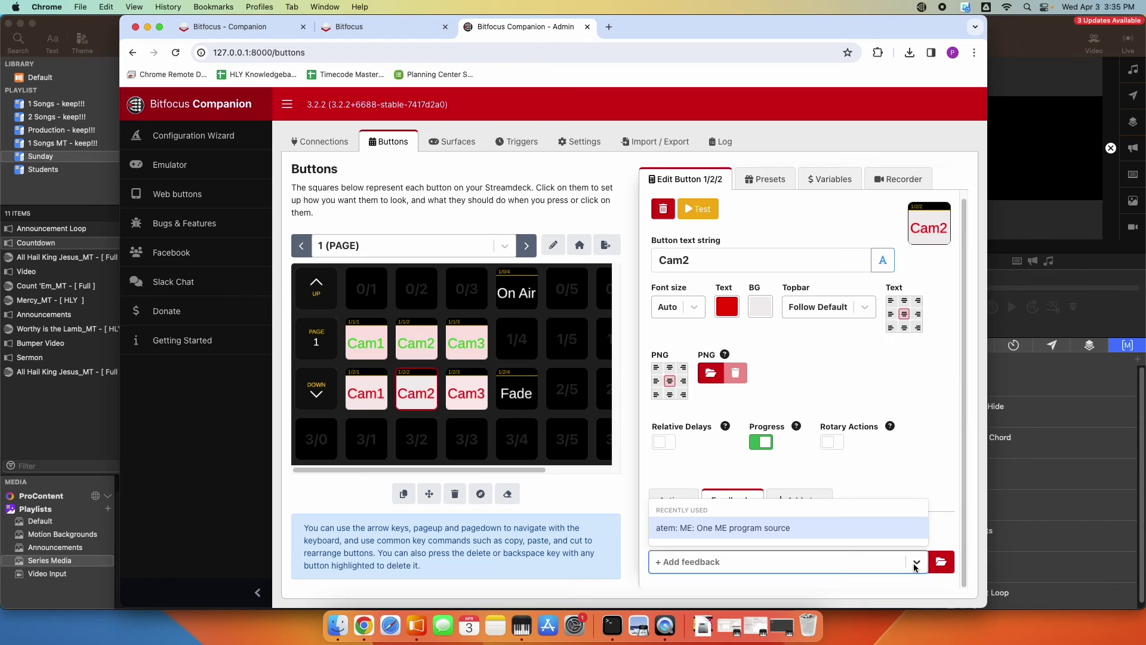
pyautogui.click(828, 535)
pyautogui.scroll(-4, 826, 535)
pyautogui.click(831, 532)
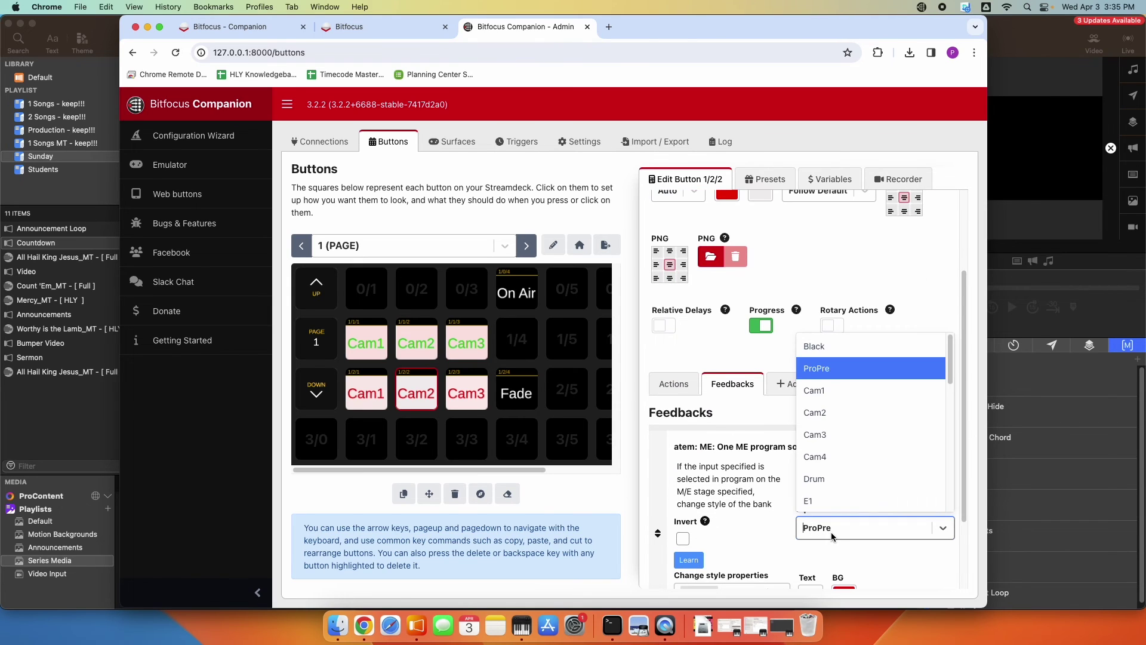
pyautogui.click(840, 410)
# Add the 'ME: One ME program source' feedback to button 1/2/3 with input Cam3.
pyautogui.click(474, 396)
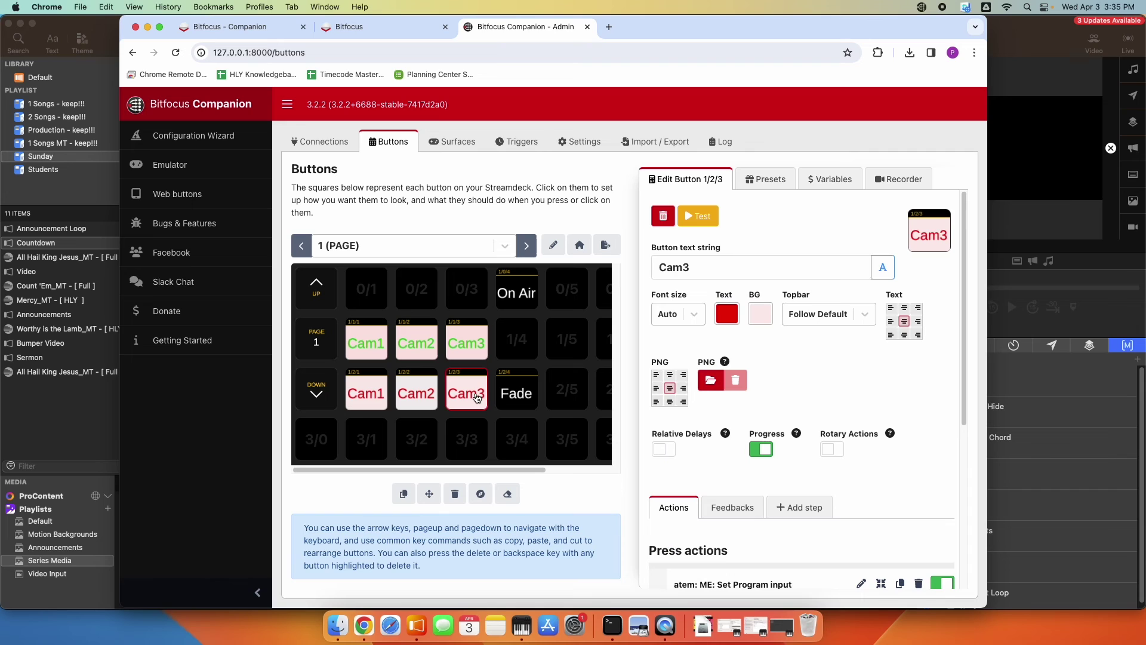
pyautogui.click(733, 507)
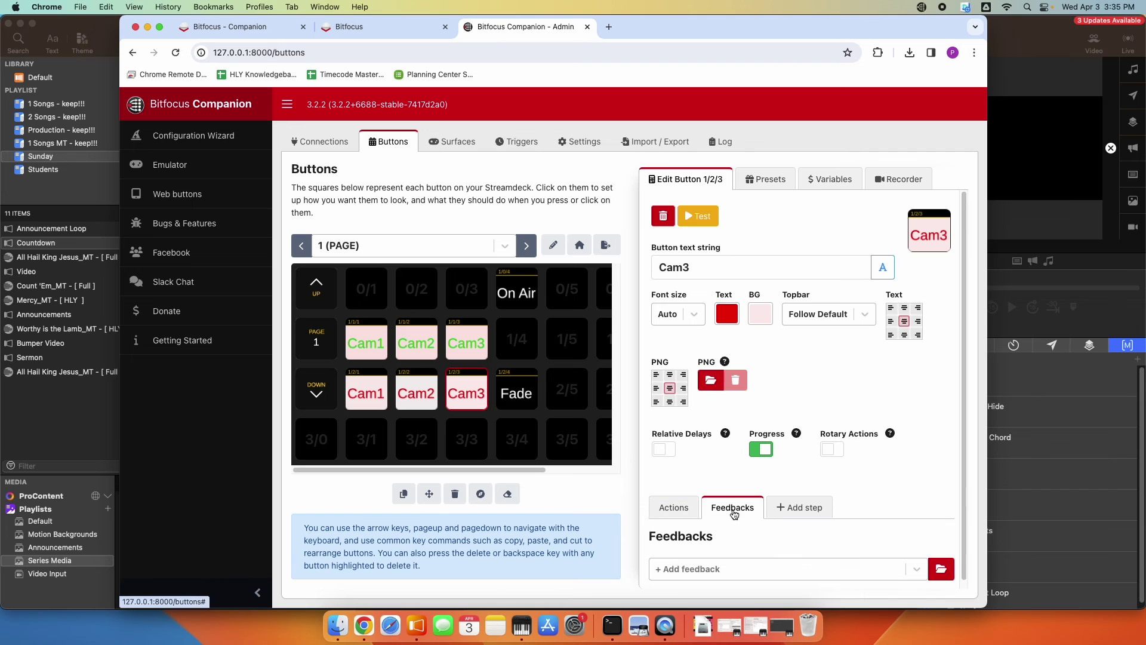
pyautogui.click(746, 561)
pyautogui.click(766, 528)
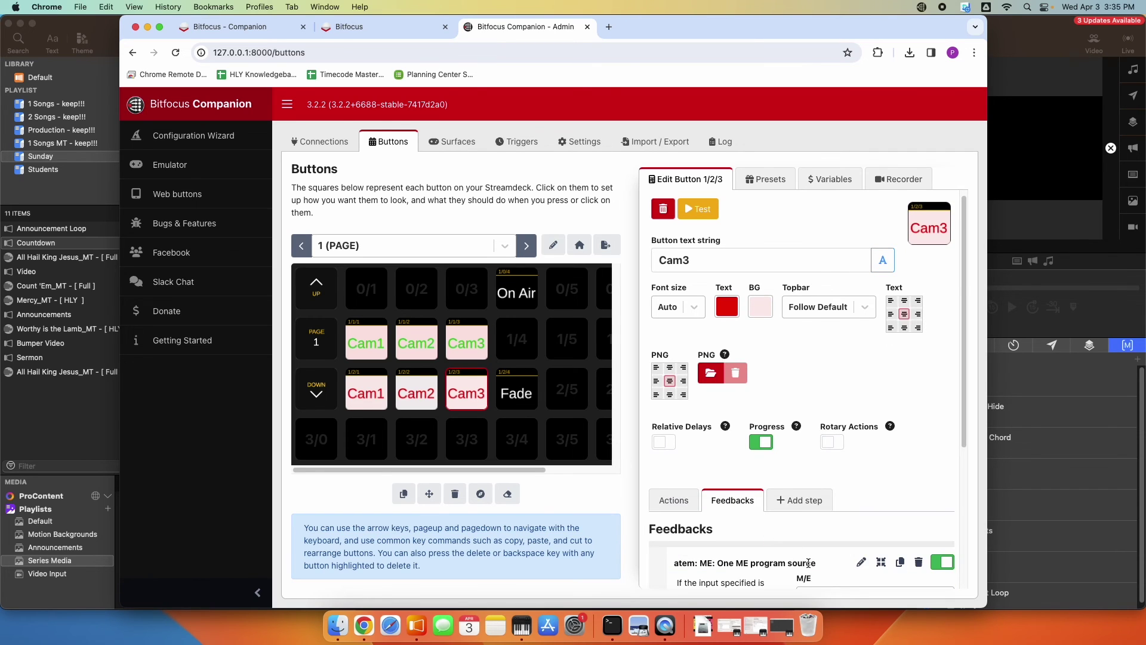
pyautogui.scroll(-3, 816, 559)
pyautogui.click(829, 494)
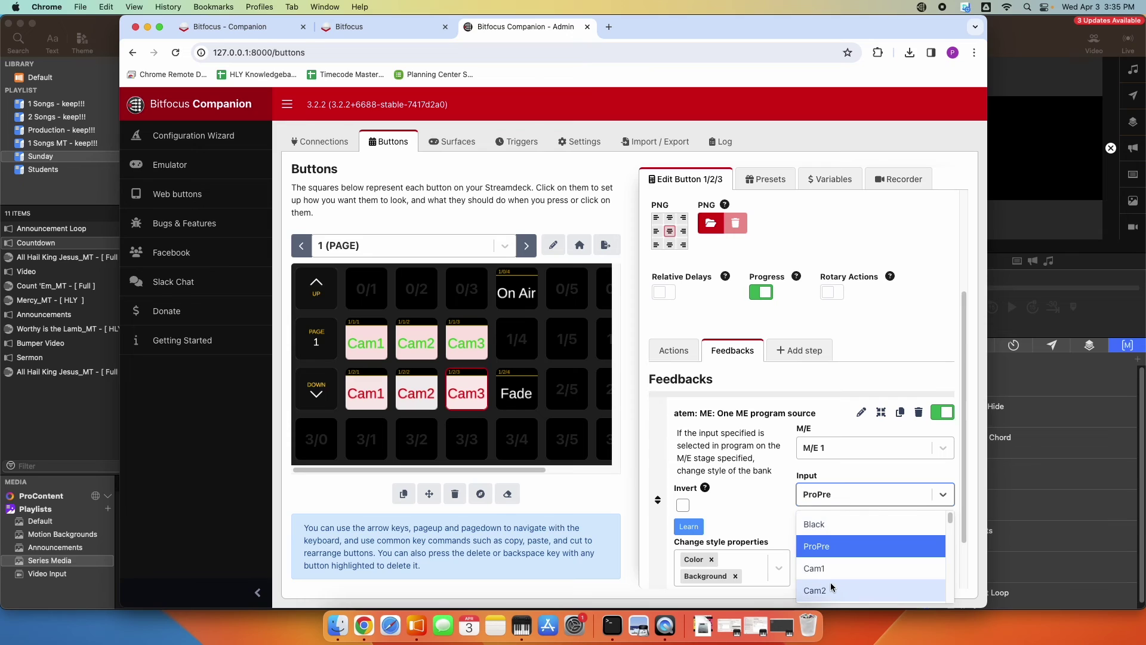
pyautogui.scroll(-1, 830, 582)
pyautogui.click(829, 593)
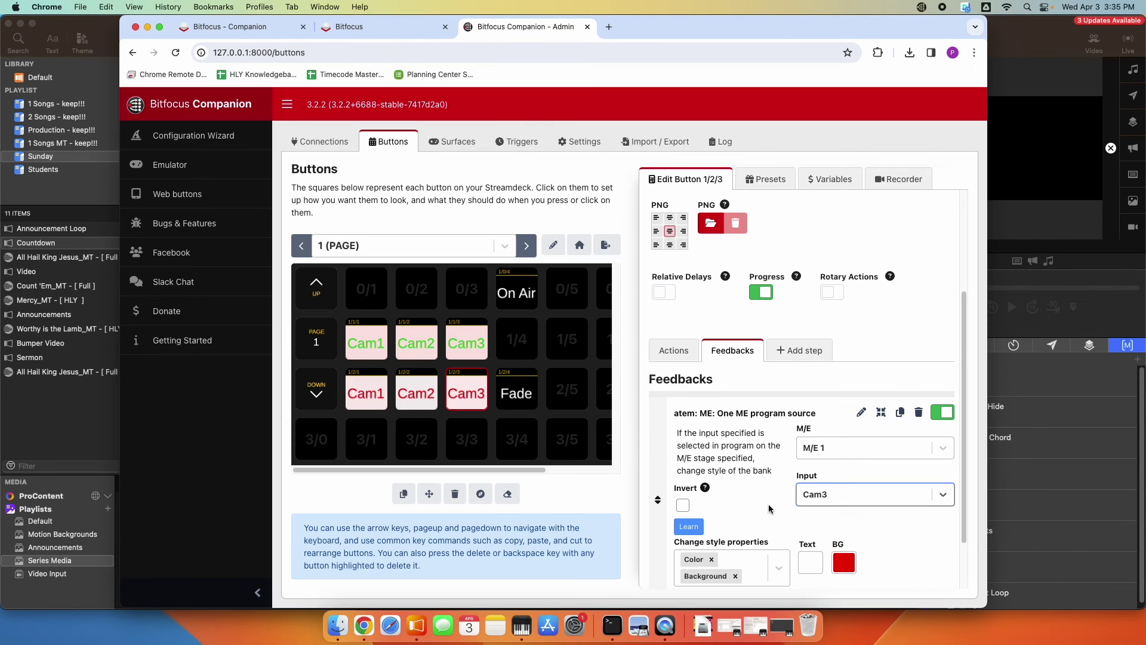